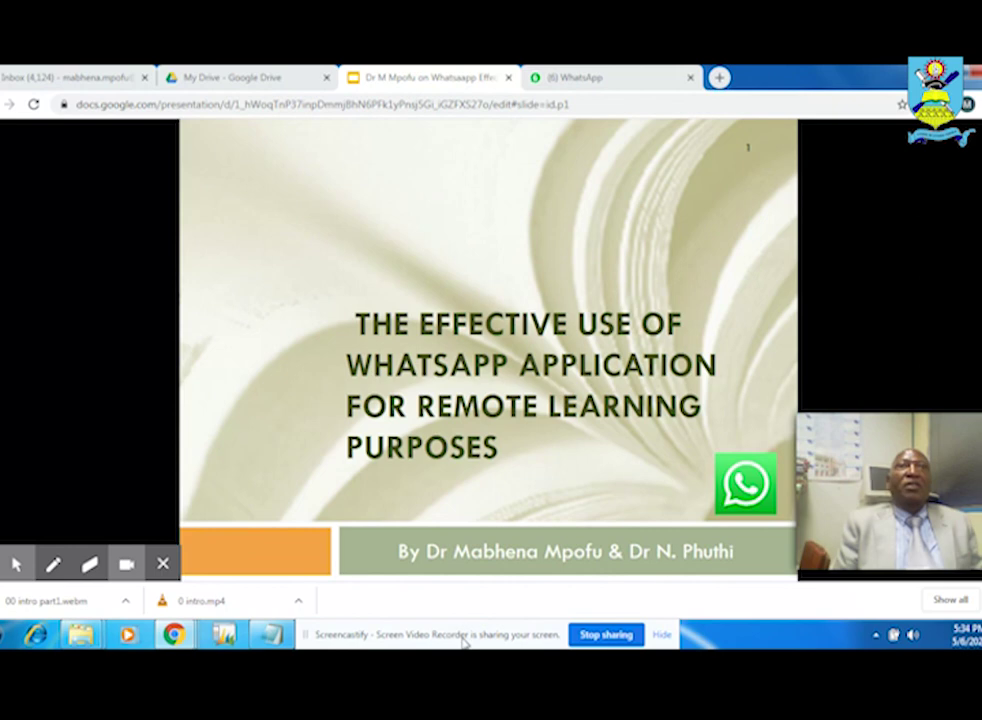
# - Advance the Google Slides slideshow from the title slide to the Presentation Outline slide
pyautogui.moveTo(550, 487)
pyautogui.click(577, 451)
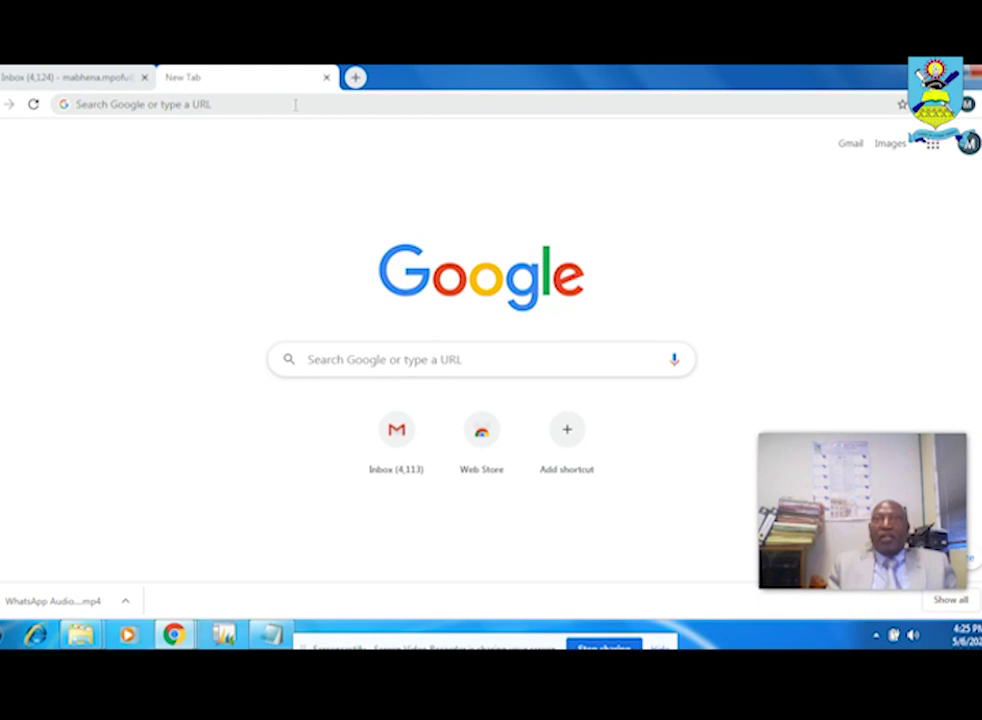
# - Paste web.whatsapp.com into Chrome's address bar and load WhatsApp Web
pyautogui.click(295, 104)
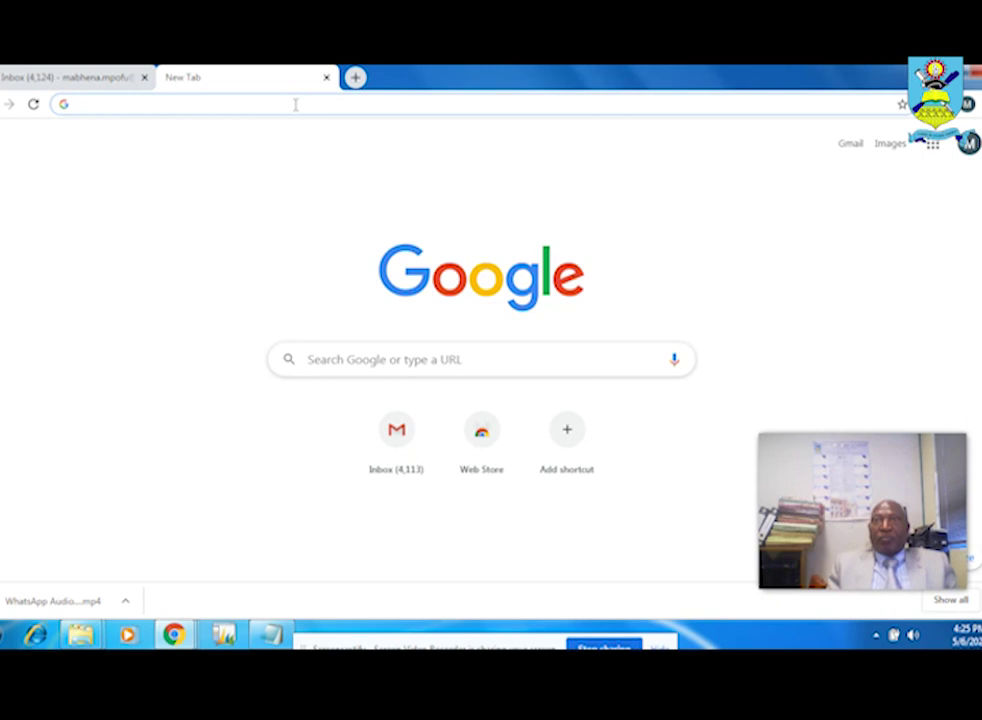
pyautogui.rightClick(296, 106)
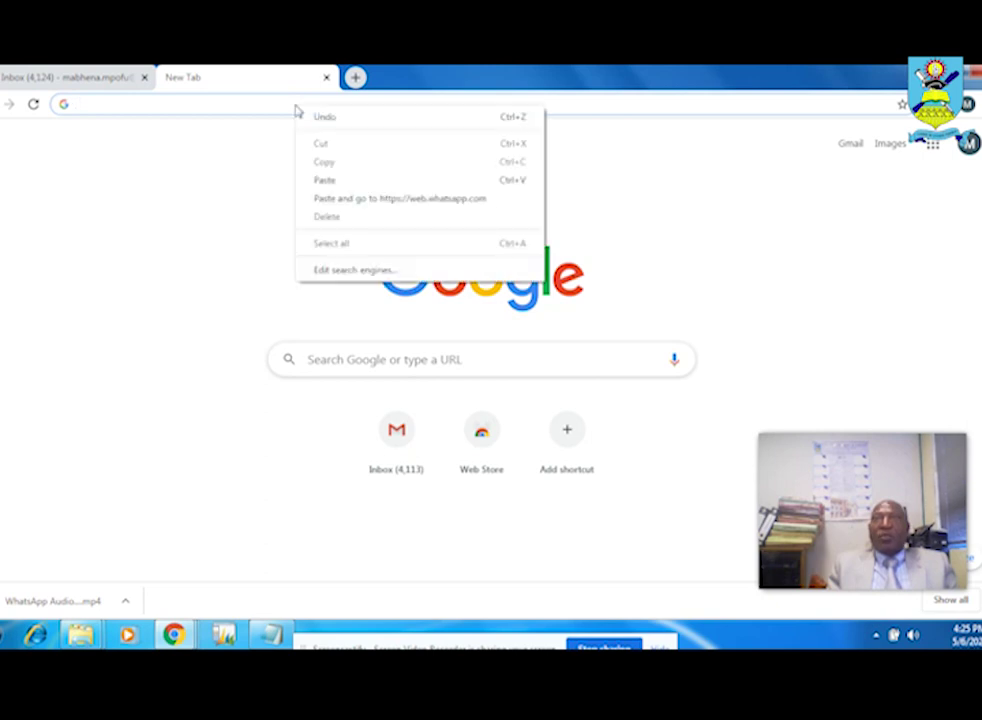
pyautogui.click(337, 180)
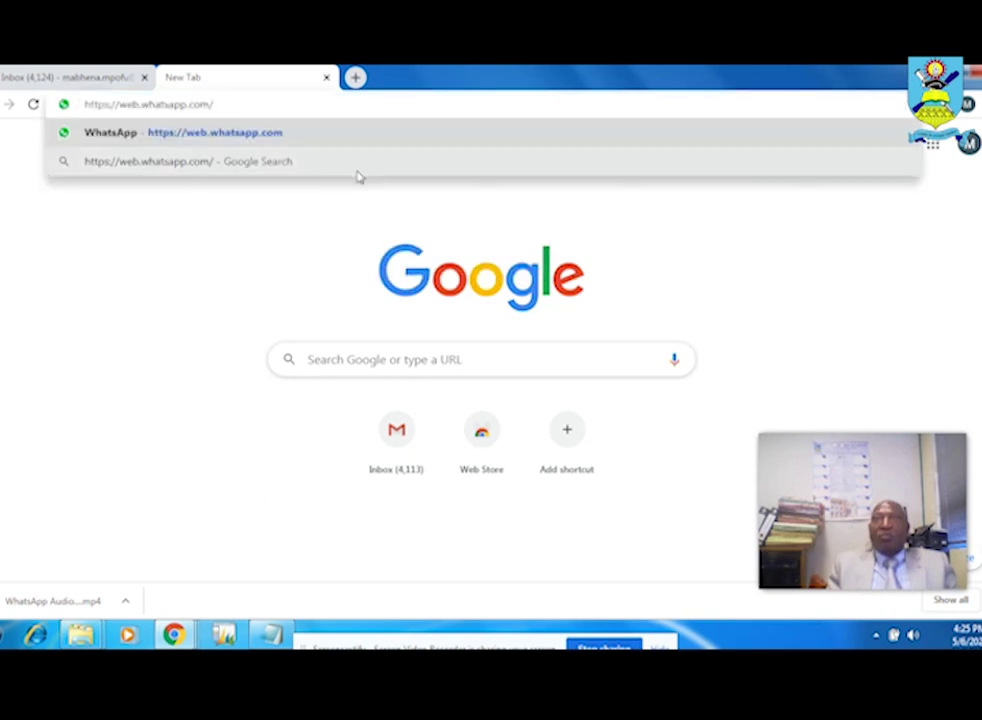
pyautogui.click(322, 200)
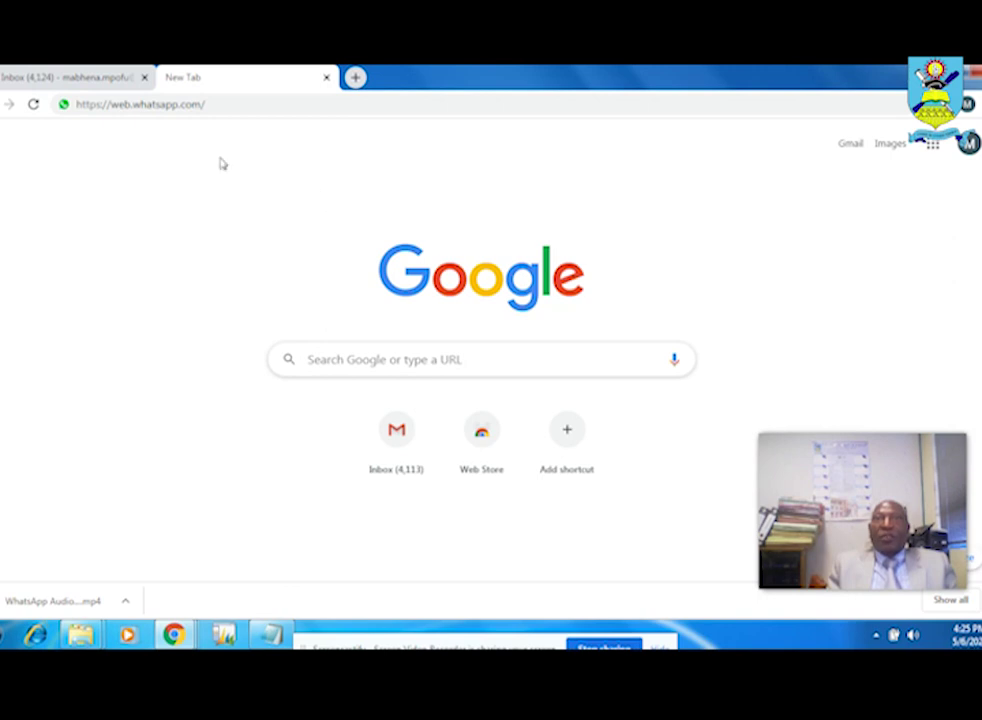
pyautogui.click(243, 107)
pyautogui.click(243, 107)
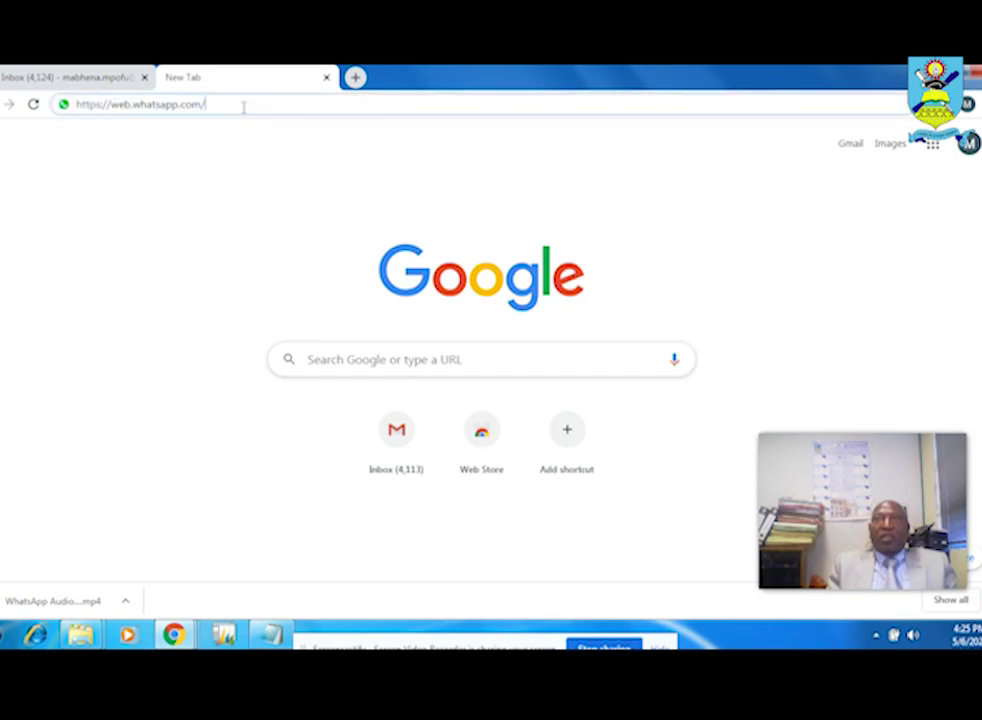
pyautogui.press('Return')
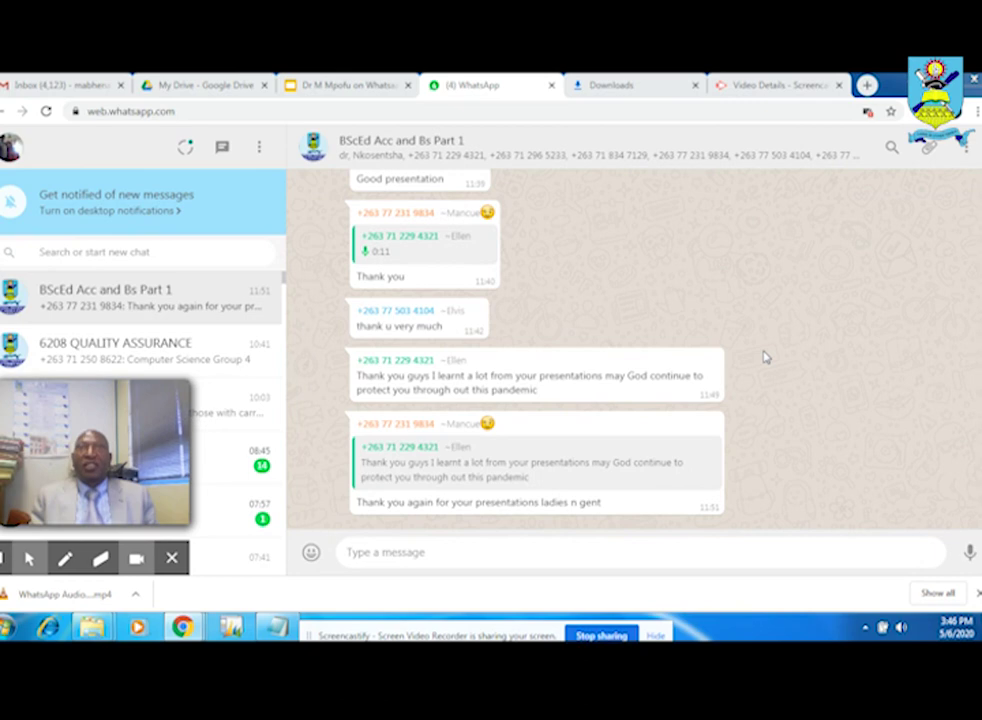
# - Start a new group and add two contacts, found by search, as participants
pyautogui.click(259, 148)
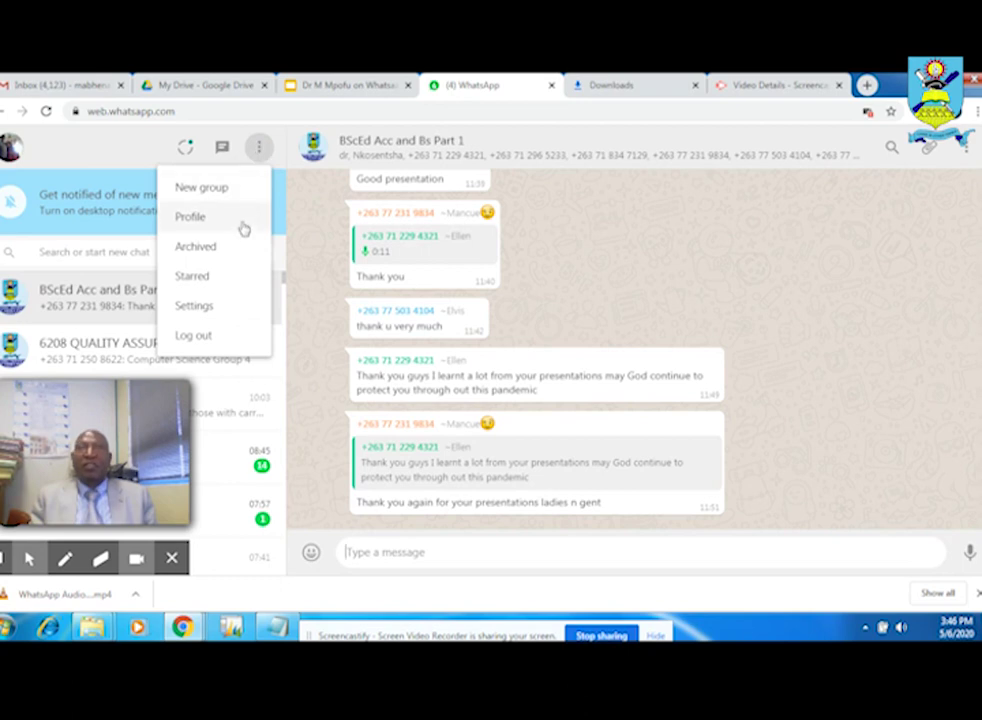
pyautogui.click(220, 188)
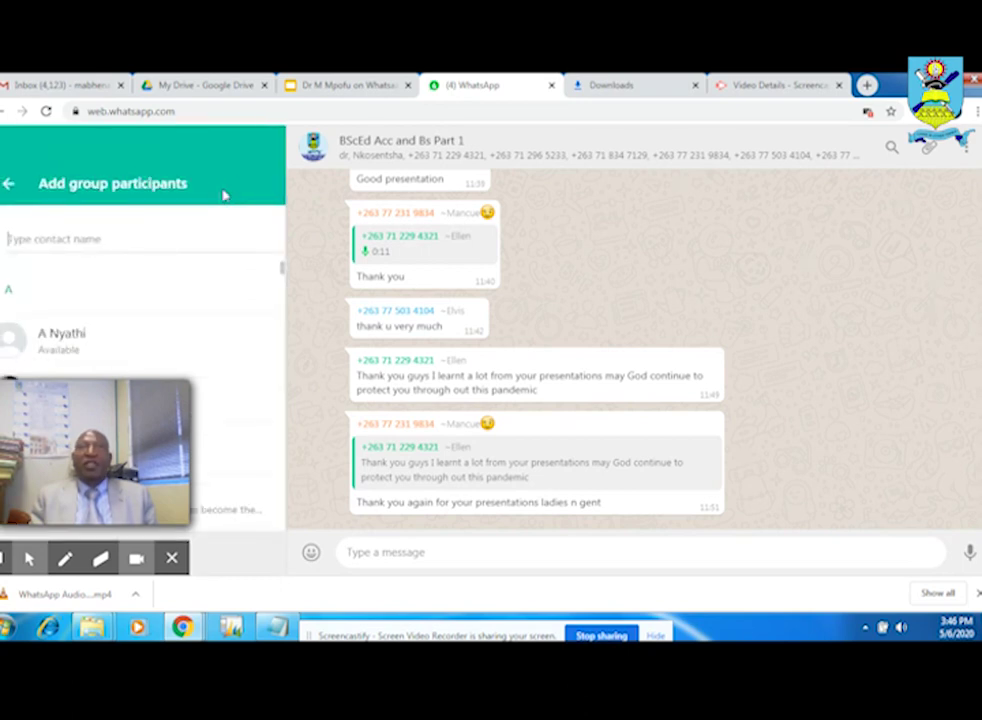
pyautogui.click(180, 231)
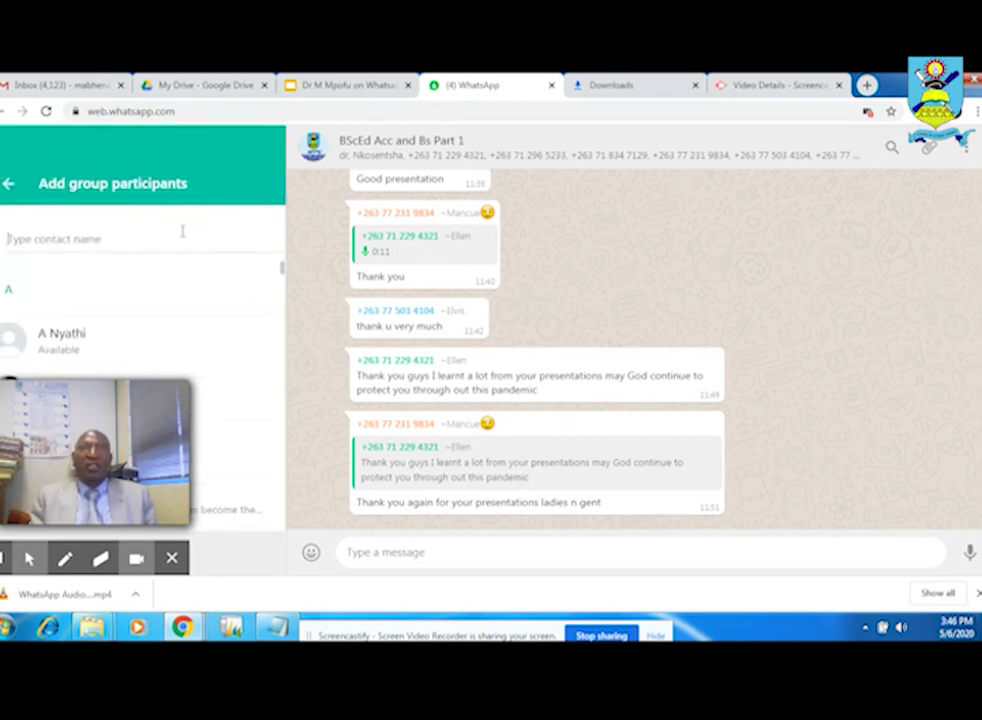
pyautogui.write('masa')
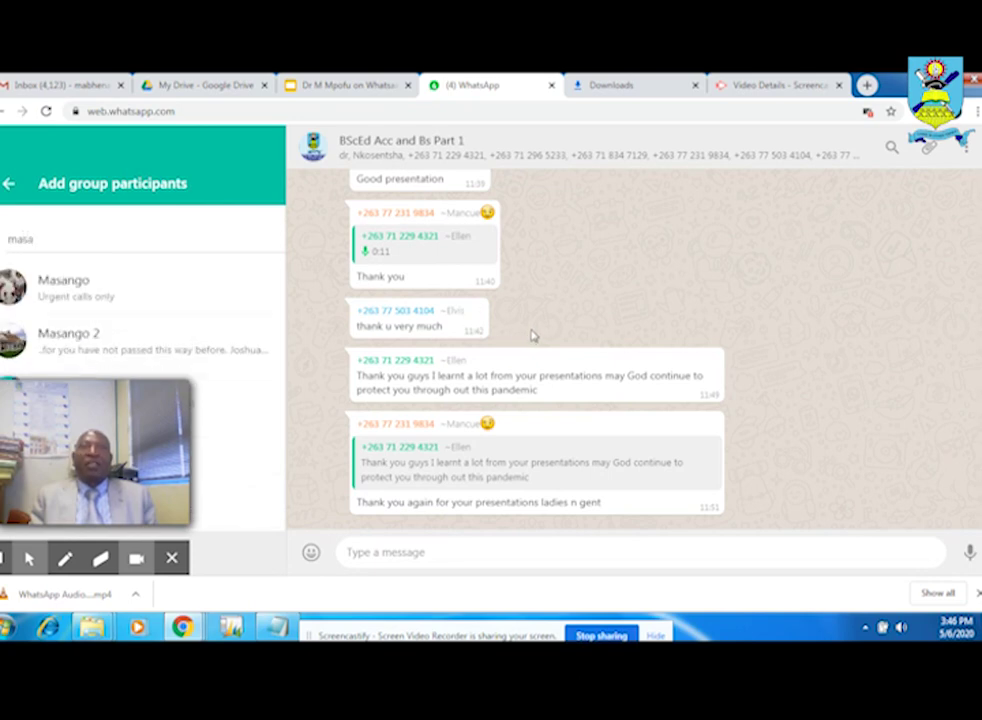
pyautogui.click(146, 284)
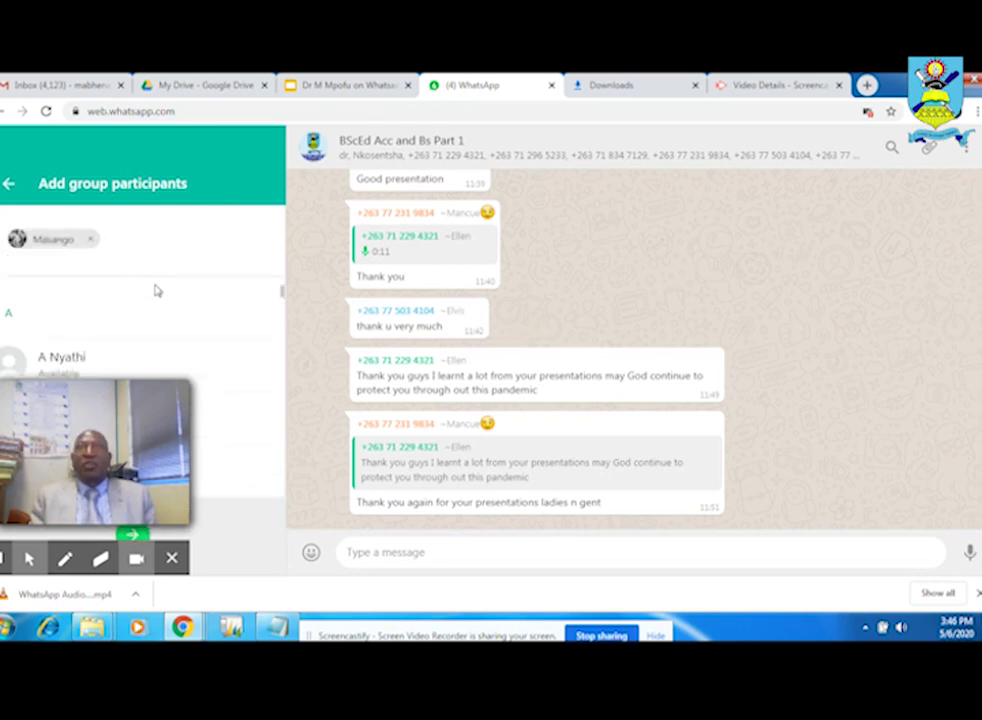
pyautogui.write('nhlaba')
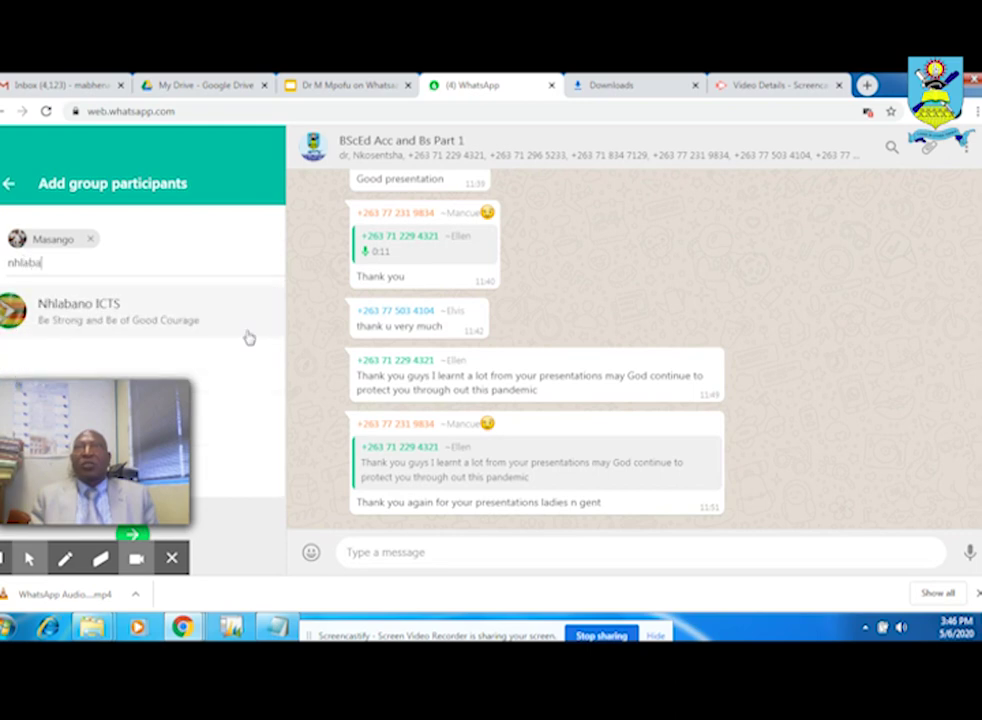
pyautogui.click(94, 314)
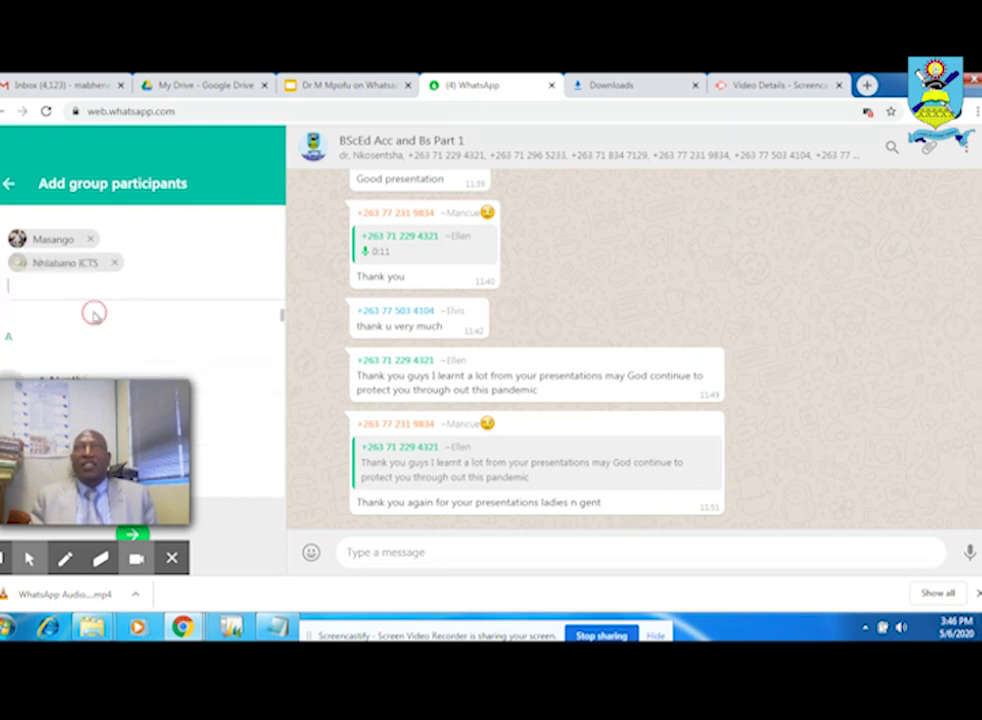
pyautogui.moveTo(99, 432); pyautogui.dragTo(100, 383)
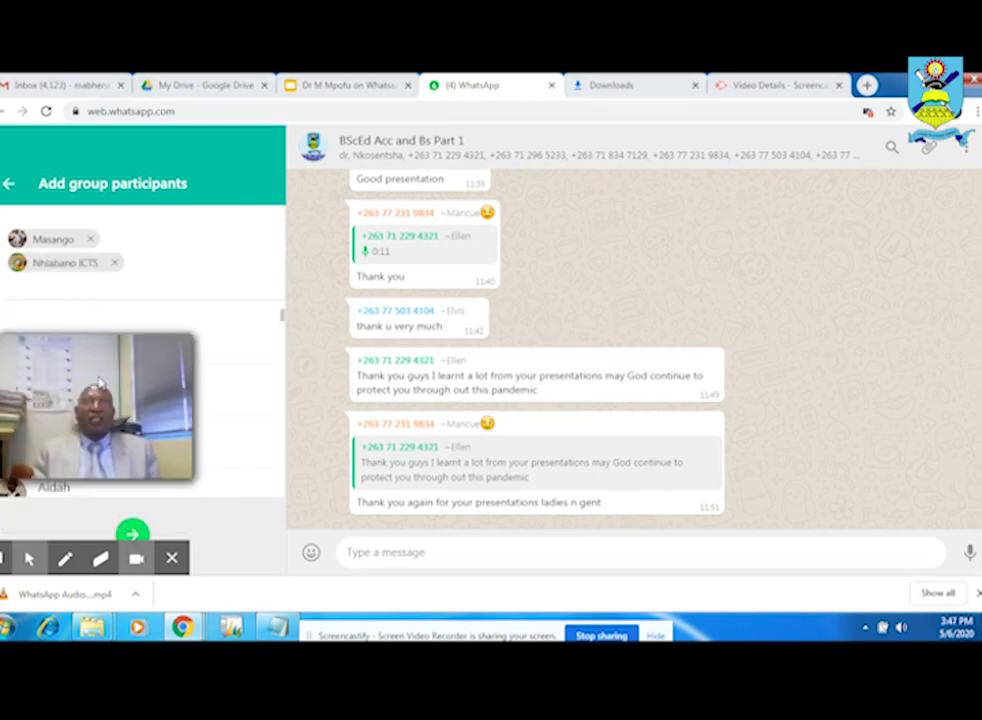
pyautogui.click(132, 535)
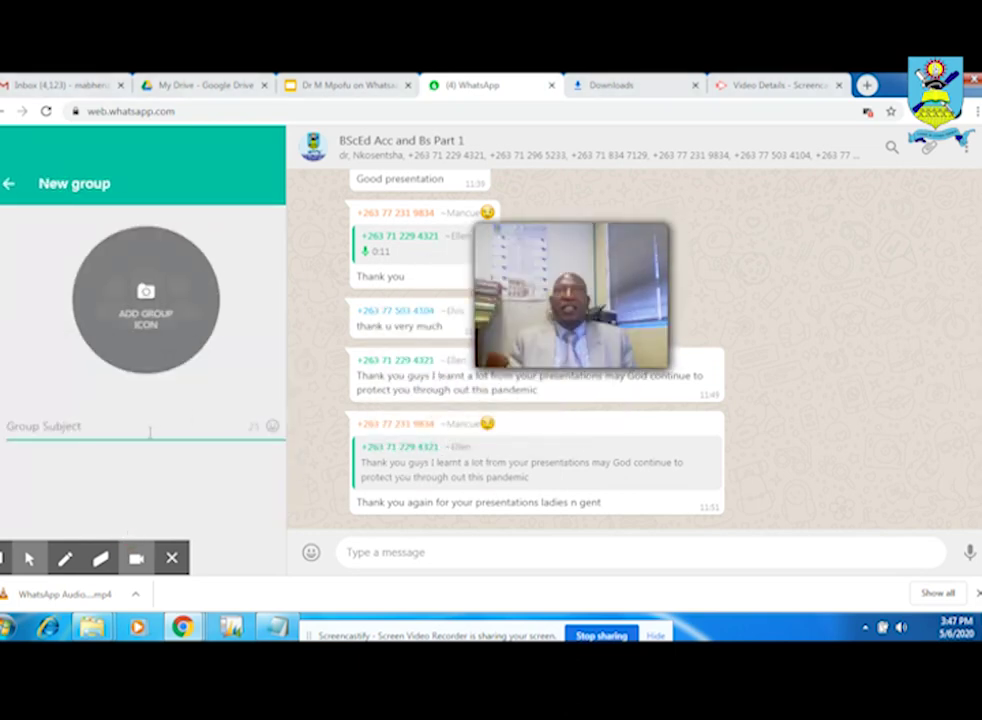
# - Create the group with subject 'Effective Communication' and open its chat from the list
pyautogui.click(197, 450)
pyautogui.write('Effective Communi')
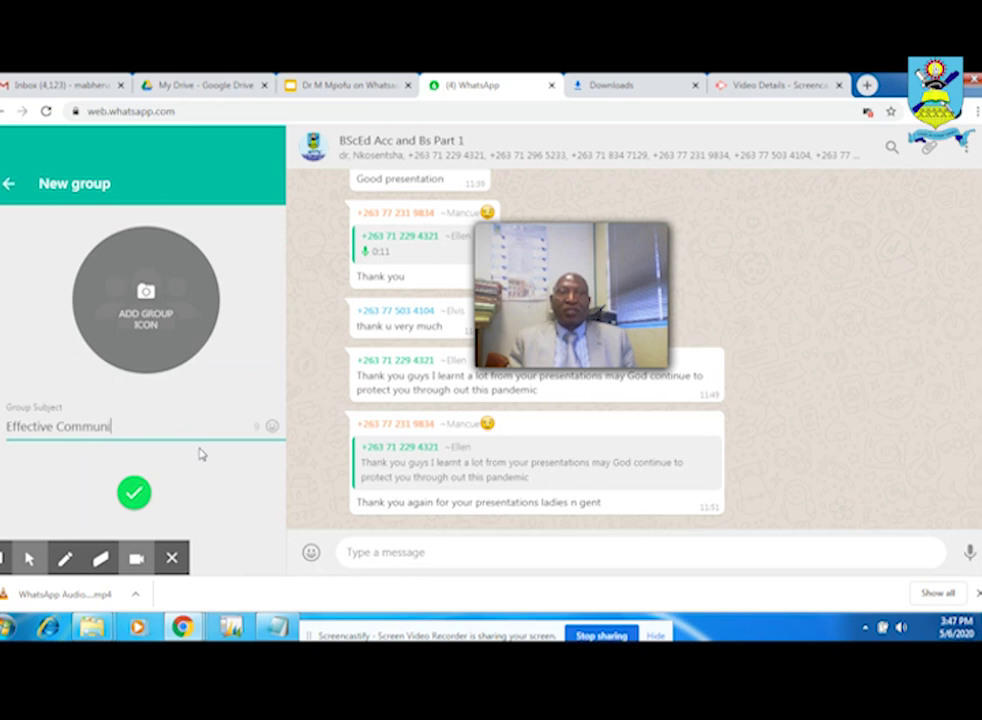
pyautogui.write('cation')
pyautogui.click(134, 492)
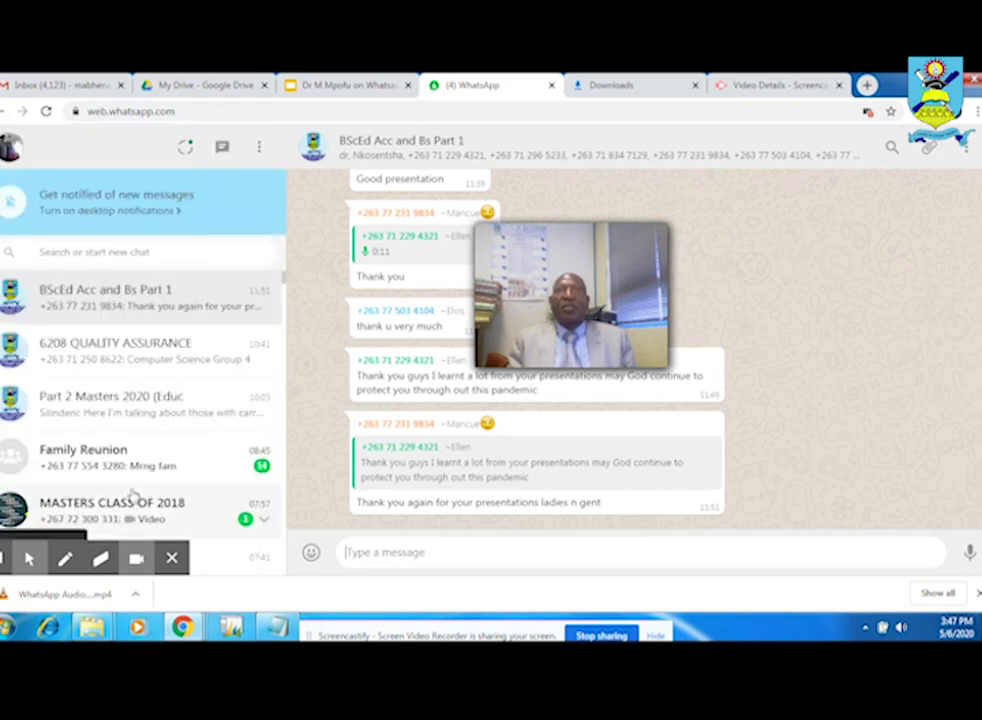
pyautogui.moveTo(546, 246); pyautogui.dragTo(71, 400)
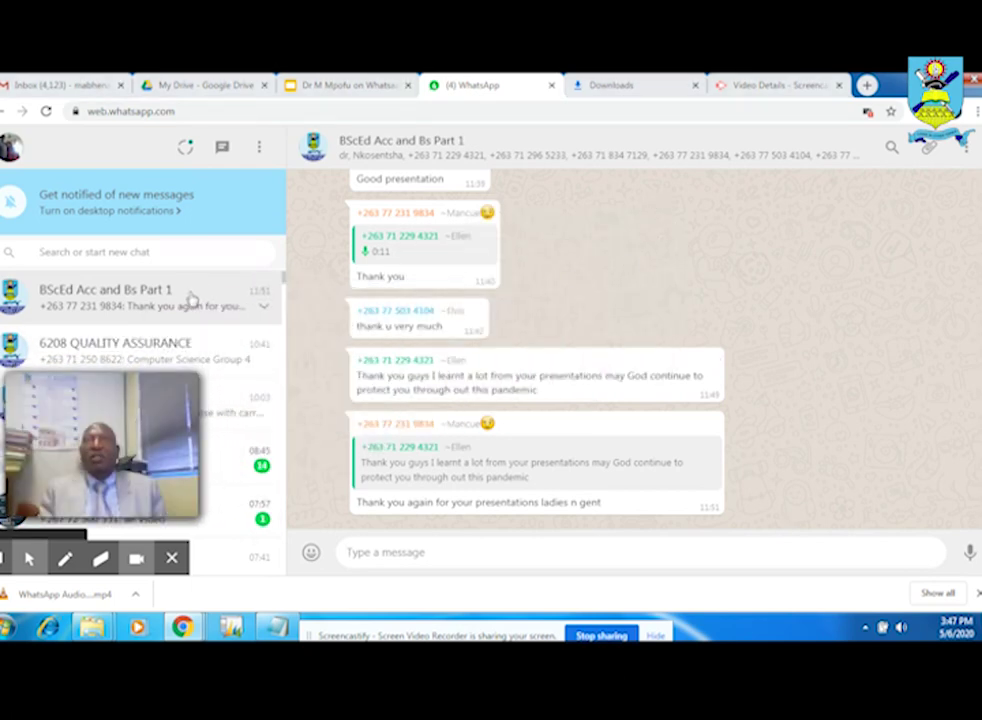
pyautogui.click(118, 438)
pyautogui.moveTo(118, 438)
pyautogui.mouseDown()
pyautogui.moveTo(168, 423)
pyautogui.moveTo(113, 449)
pyautogui.moveTo(131, 441)
pyautogui.mouseUp()
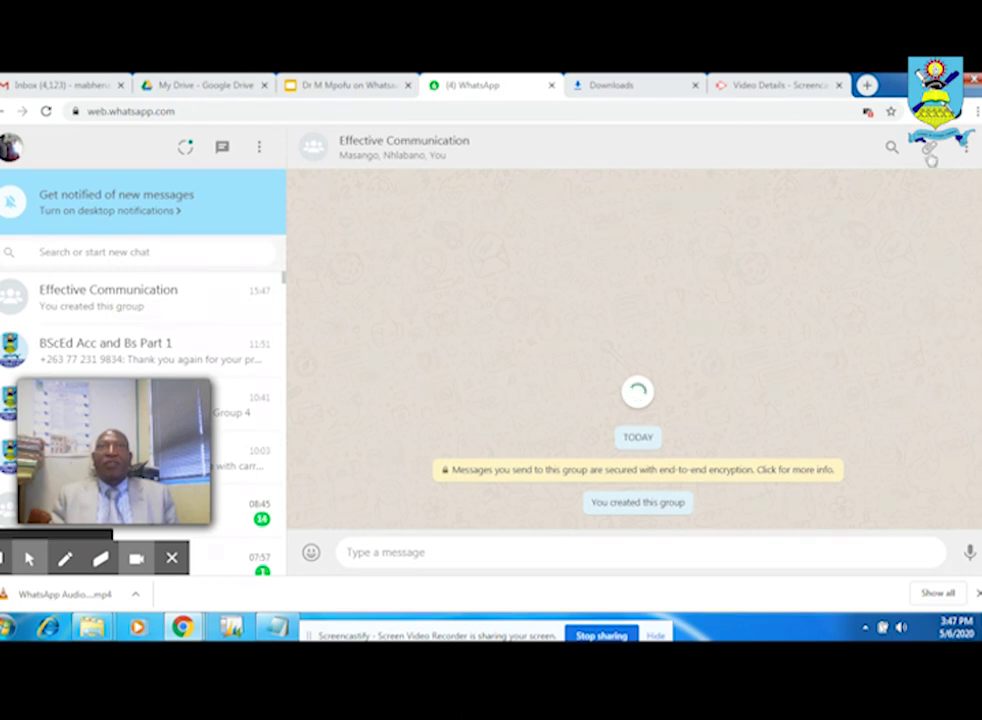
pyautogui.click(964, 147)
pyautogui.click(878, 186)
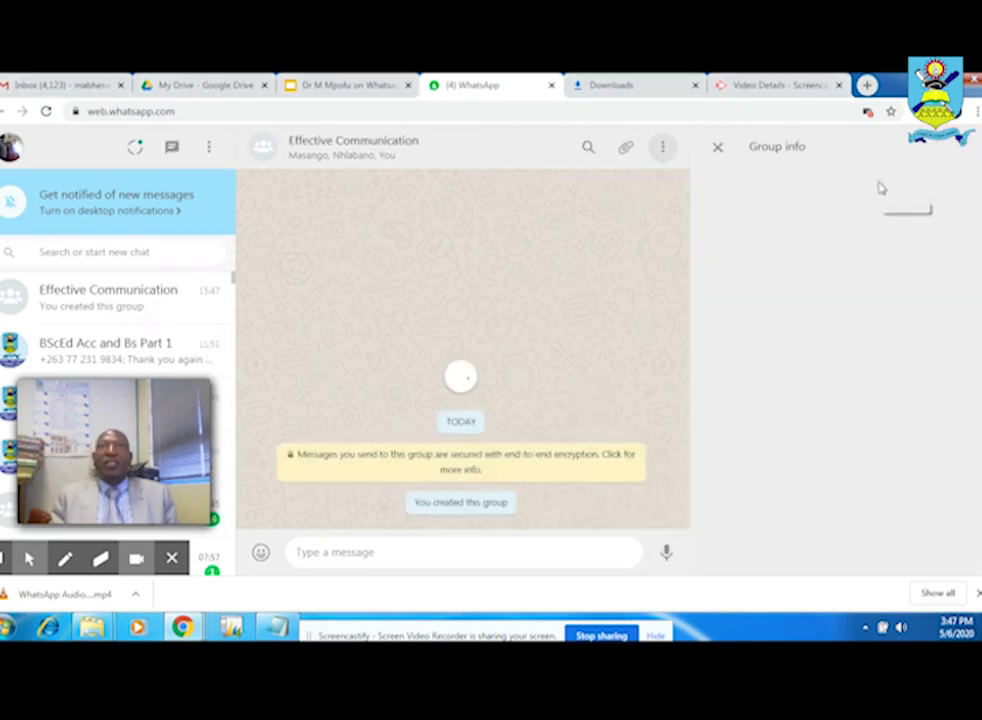
pyautogui.scroll(-1, 870, 275)
pyautogui.scroll(-1, 873, 281)
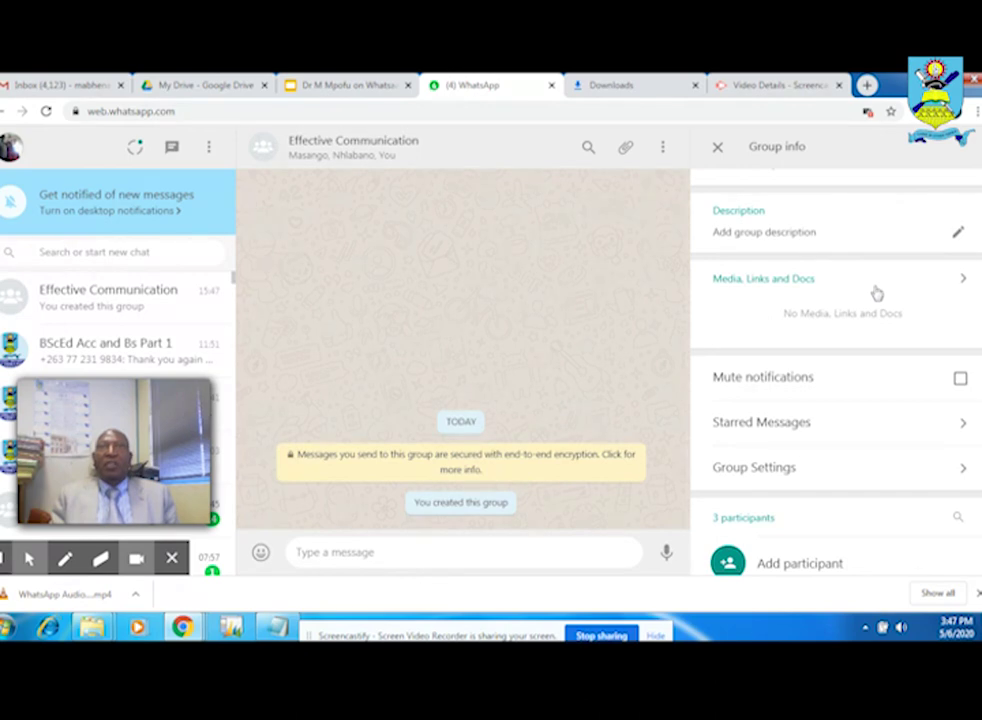
pyautogui.scroll(-3, 874, 292)
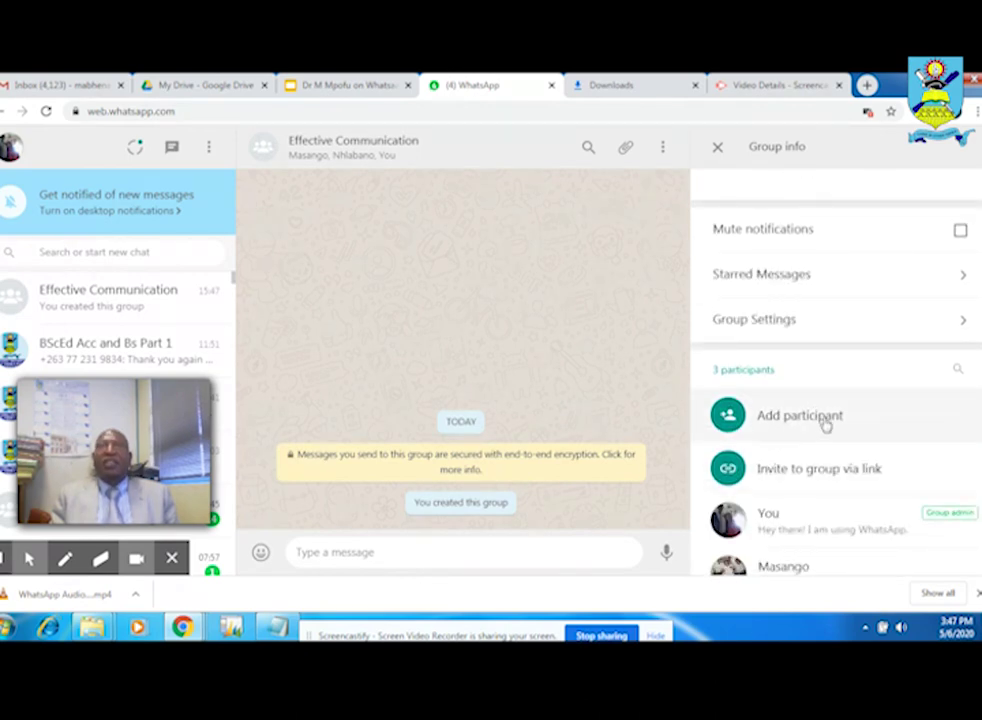
pyautogui.click(802, 470)
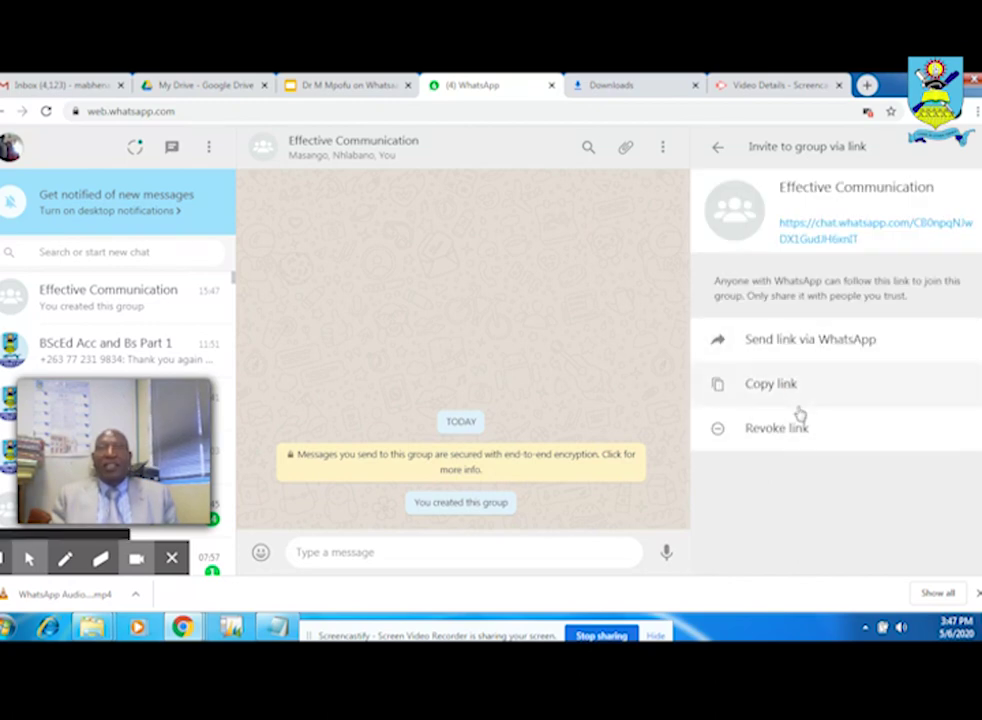
pyautogui.click(720, 150)
pyautogui.click(720, 155)
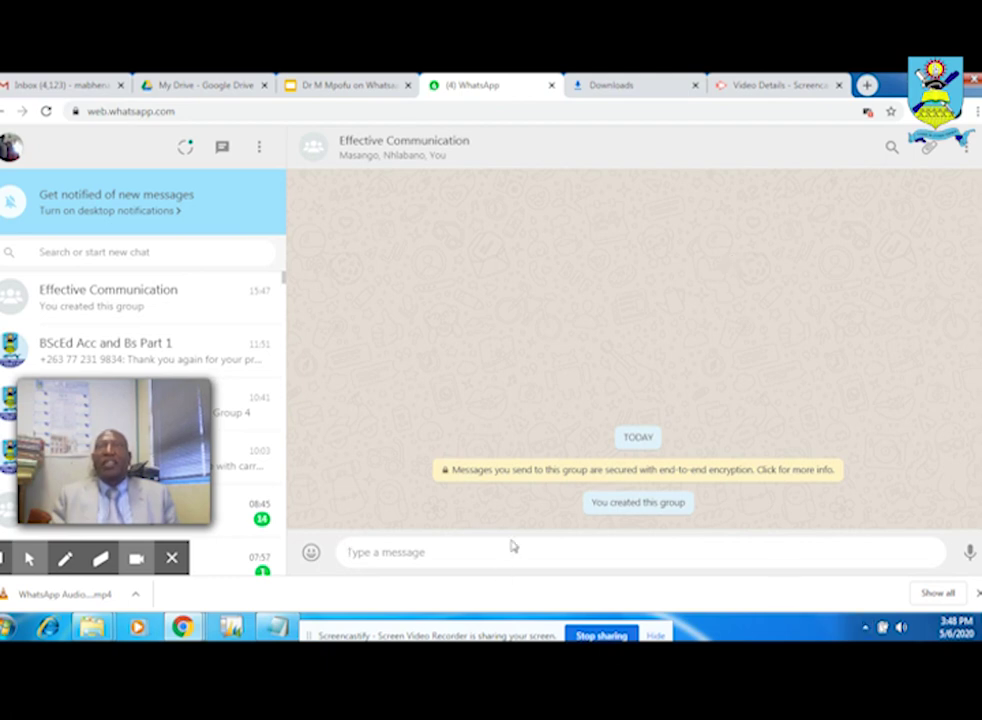
# - Send the greeting 'Afternoon' to the group and begin attaching a document
pyautogui.click(483, 556)
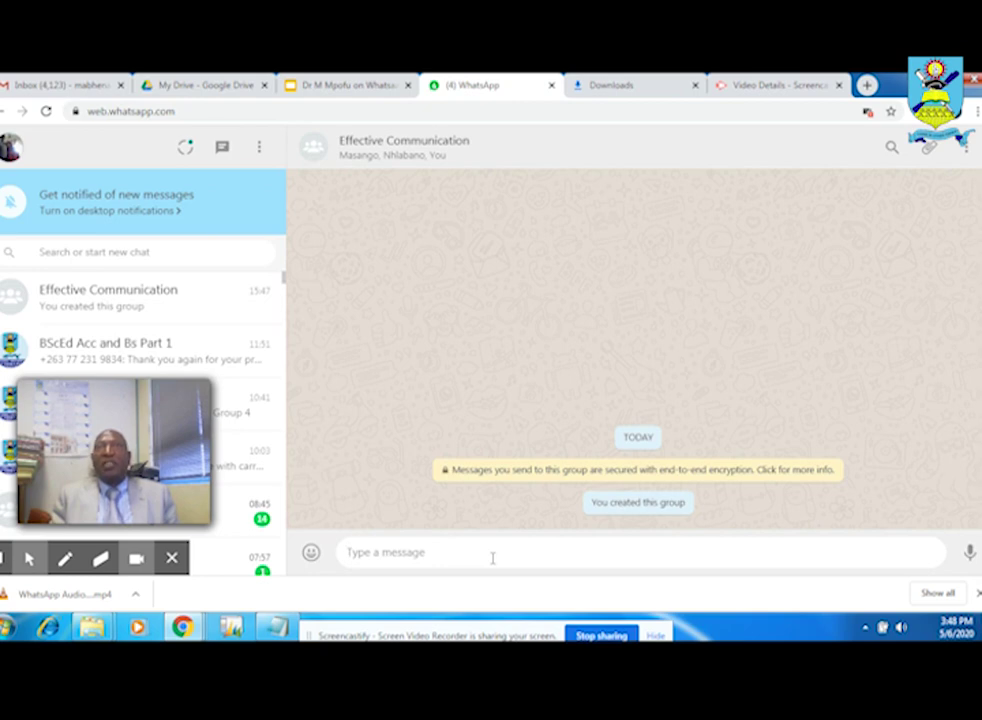
pyautogui.click(492, 558)
pyautogui.write('Afternoon')
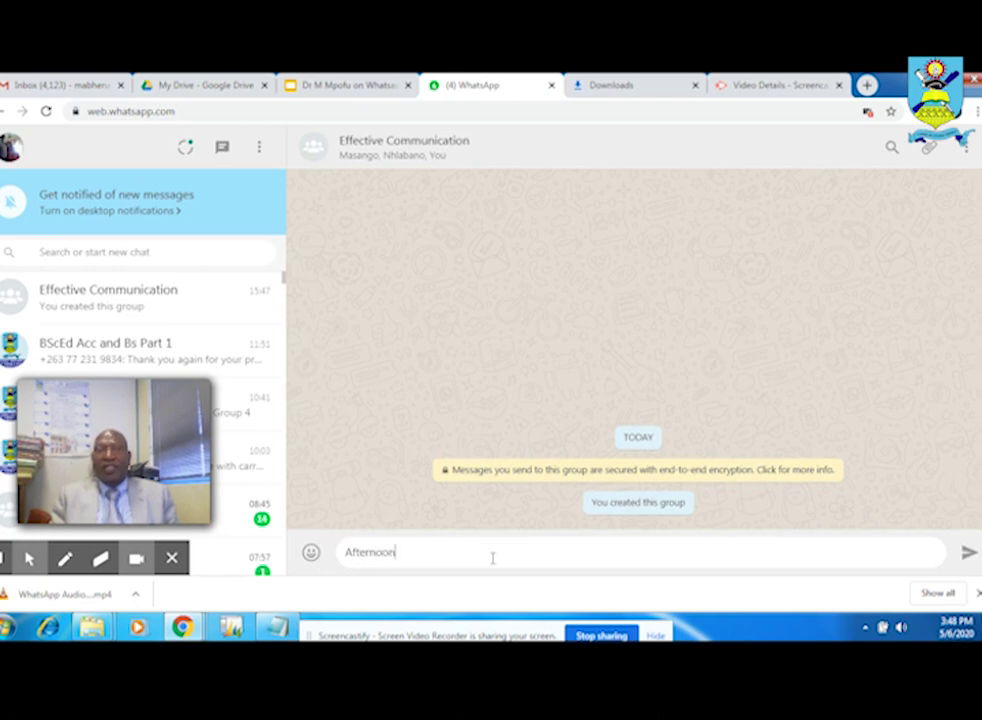
pyautogui.press('Return')
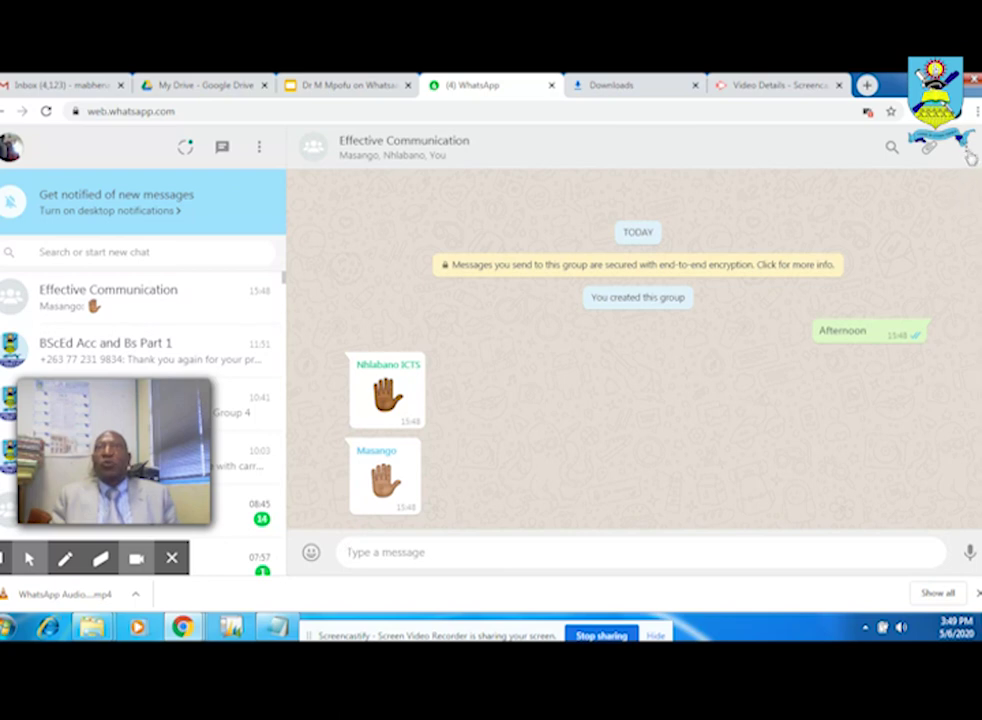
pyautogui.click(930, 150)
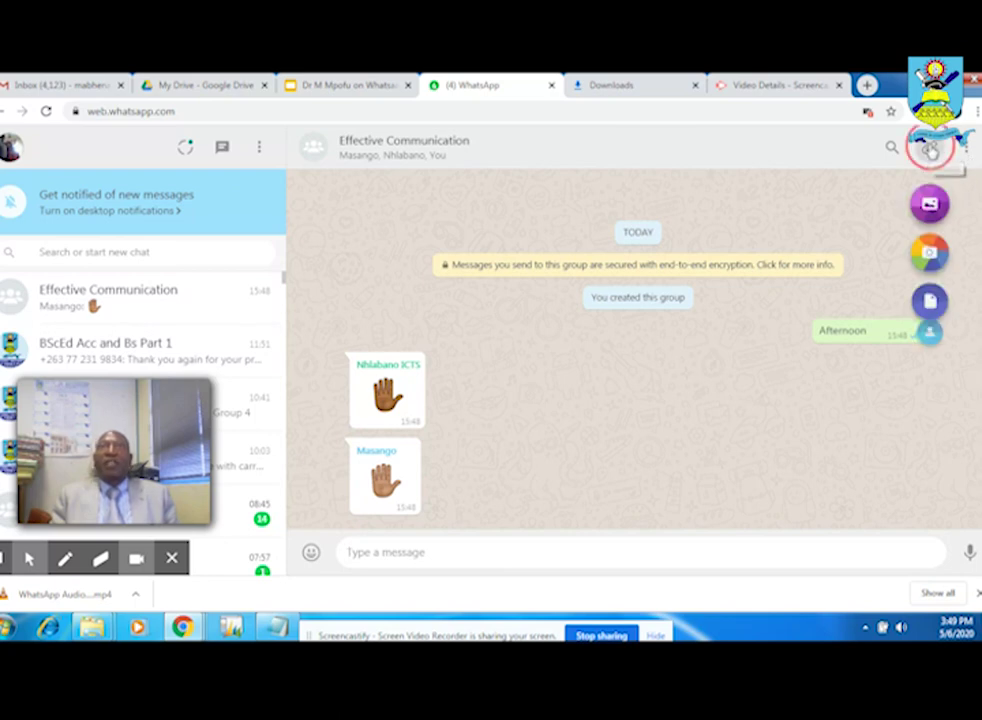
pyautogui.click(930, 305)
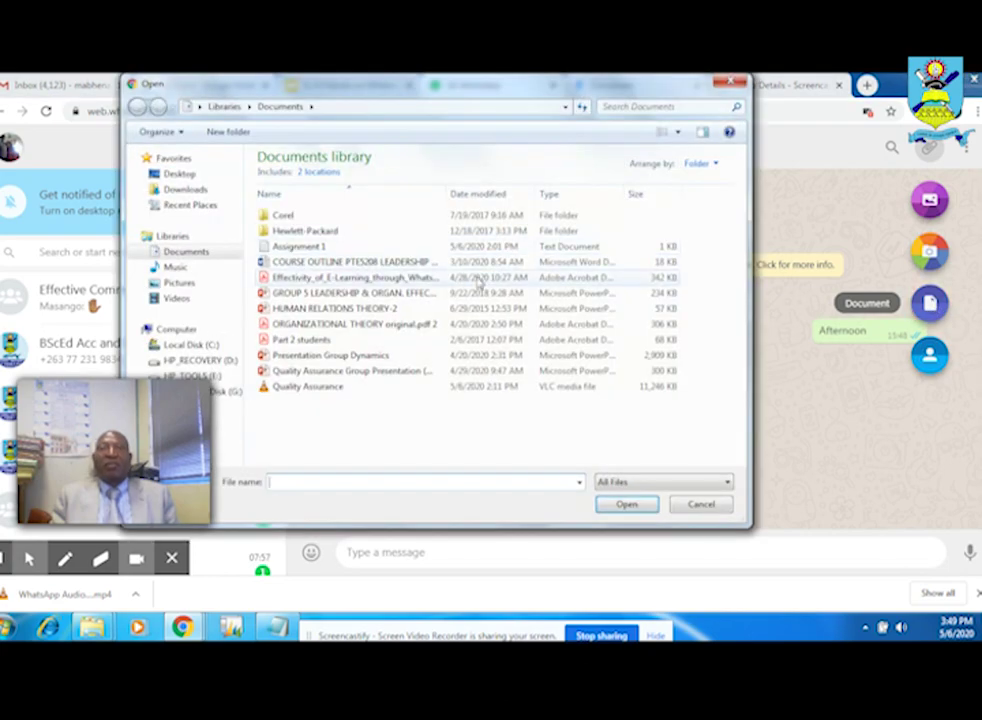
# - Send the COURSE OUTLINE document, followed by the message 'Here with course outline'
pyautogui.click(402, 262)
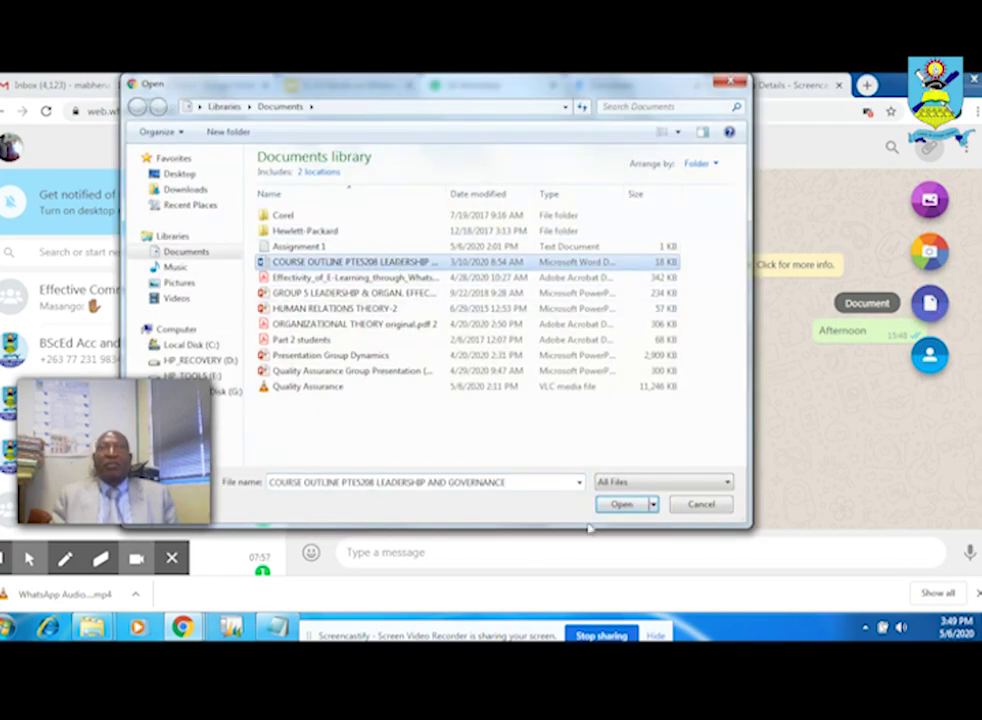
pyautogui.click(617, 504)
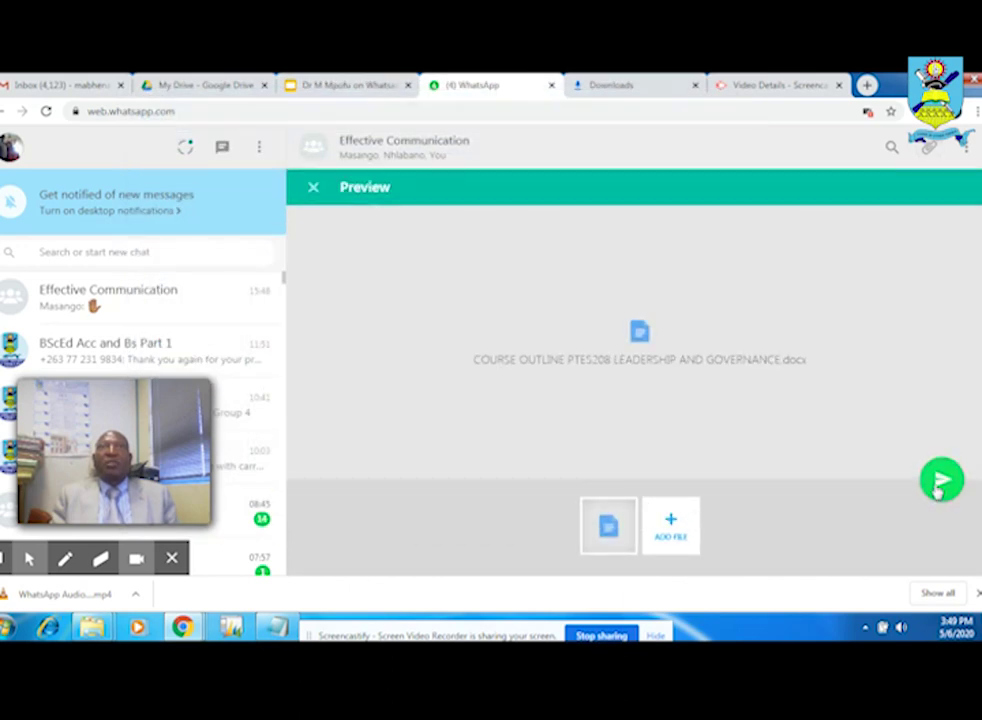
pyautogui.click(940, 483)
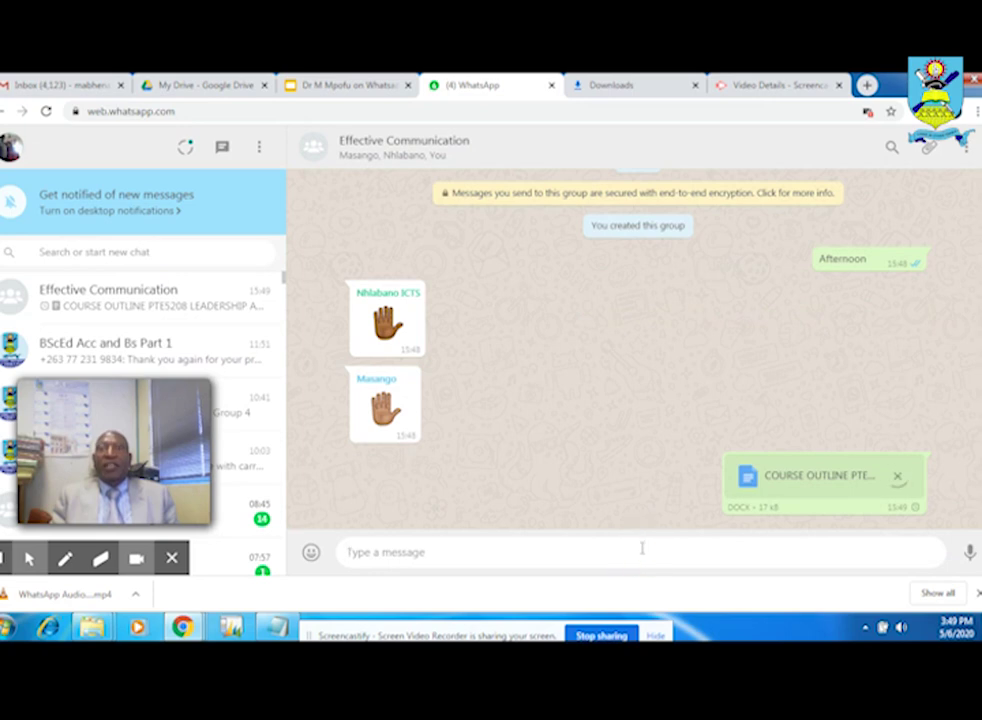
pyautogui.write('H')
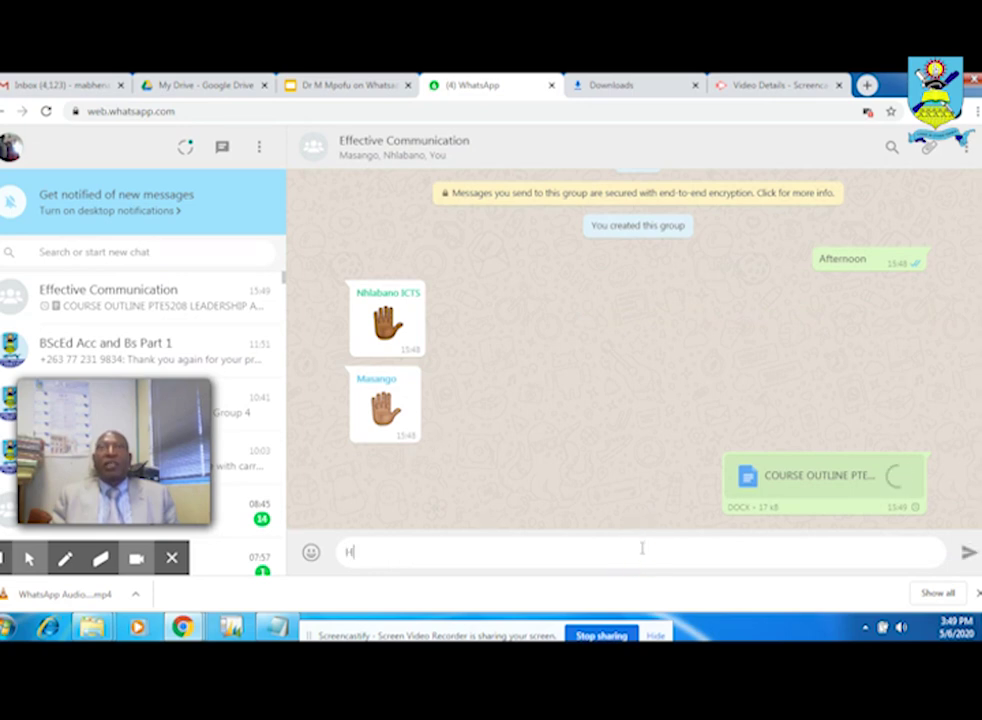
pyautogui.write('ere wi')
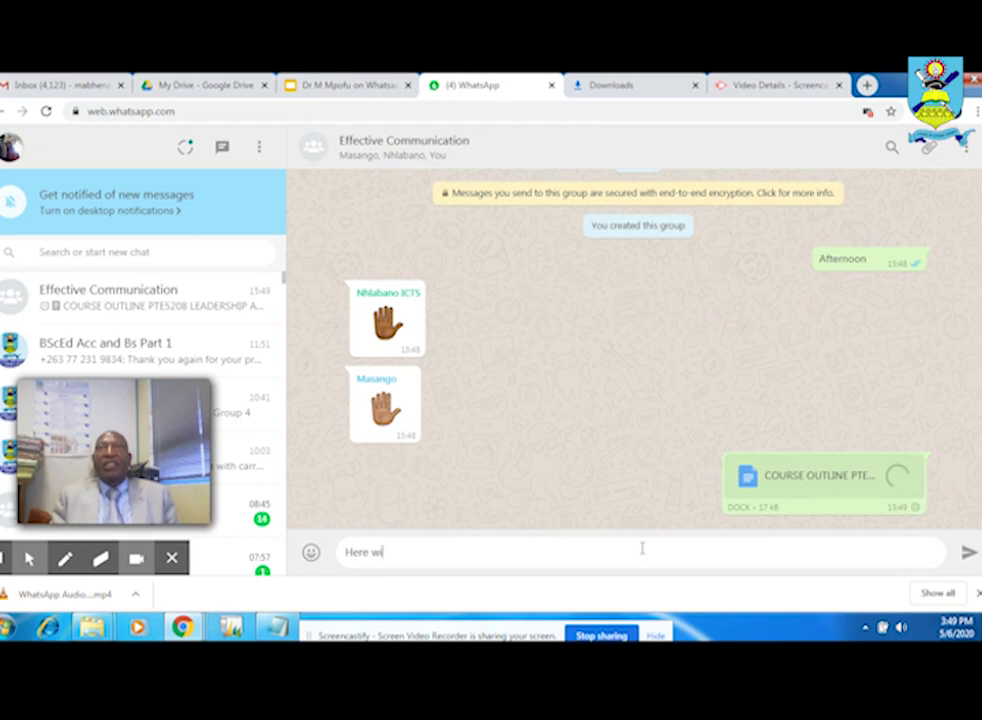
pyautogui.write('th course outline')
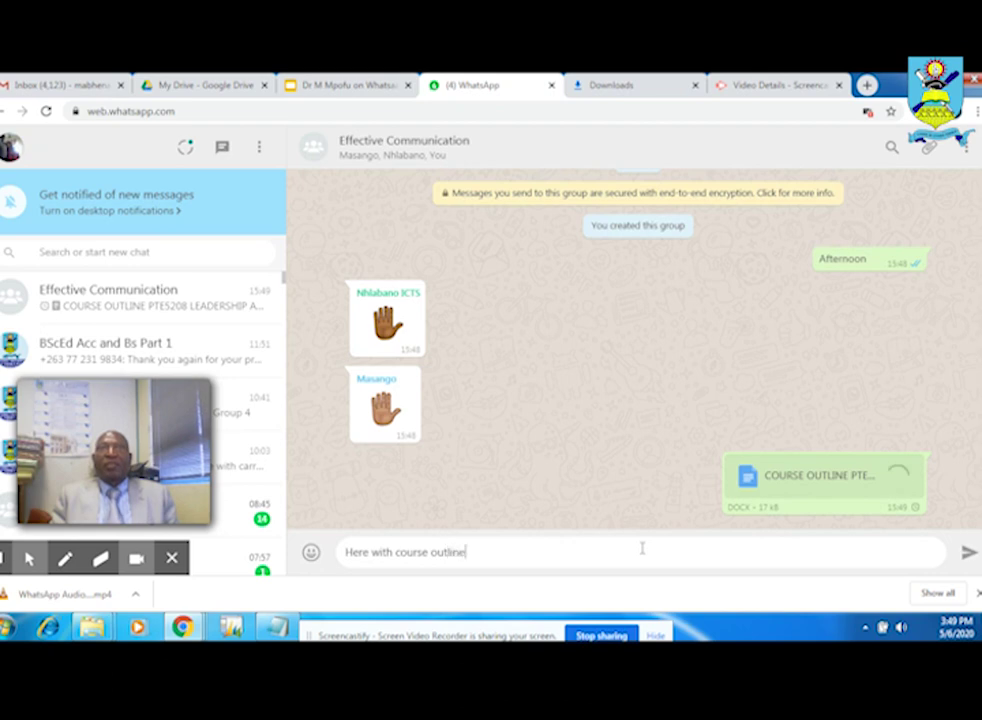
pyautogui.press('Return')
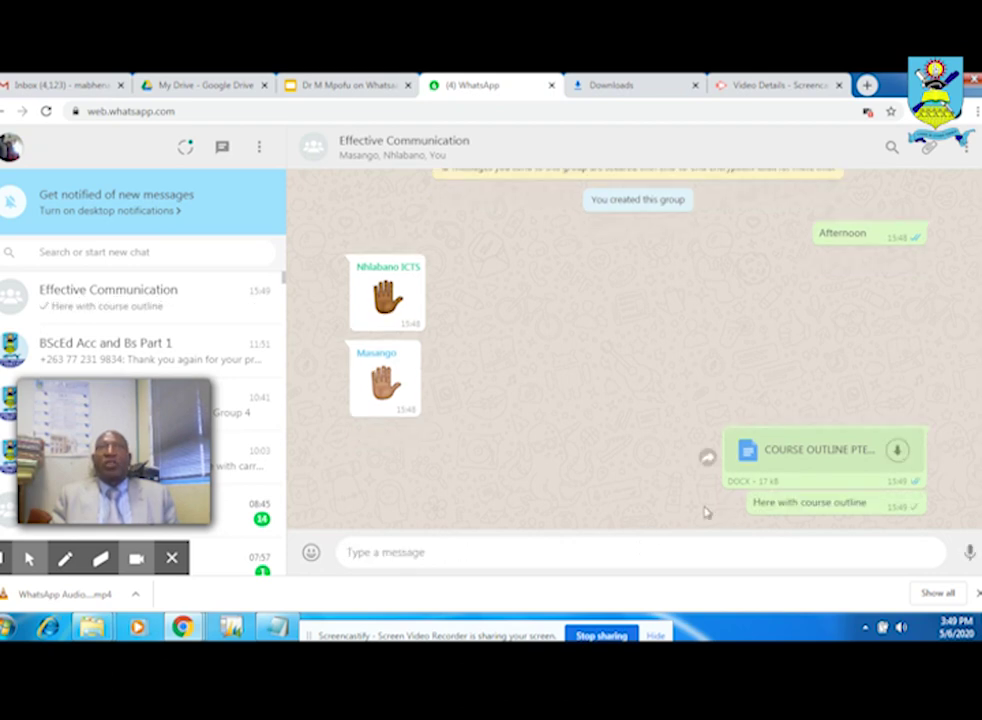
# - Attach and send the HUMAN RELATIONS THEORY-2.pptx slides file to the group
pyautogui.click(929, 148)
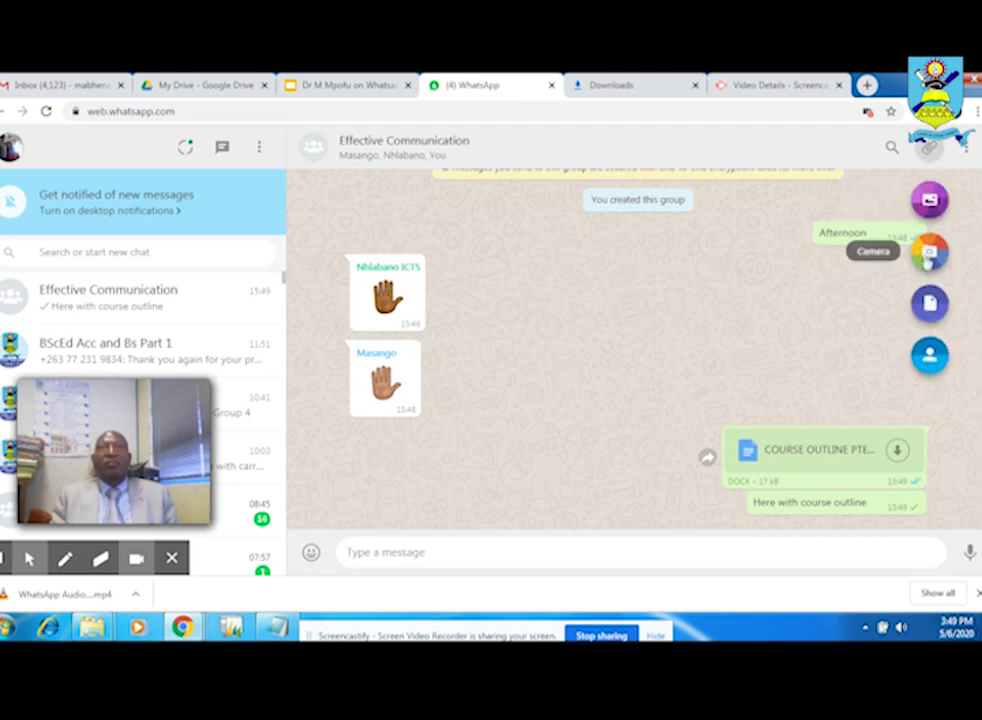
pyautogui.click(929, 305)
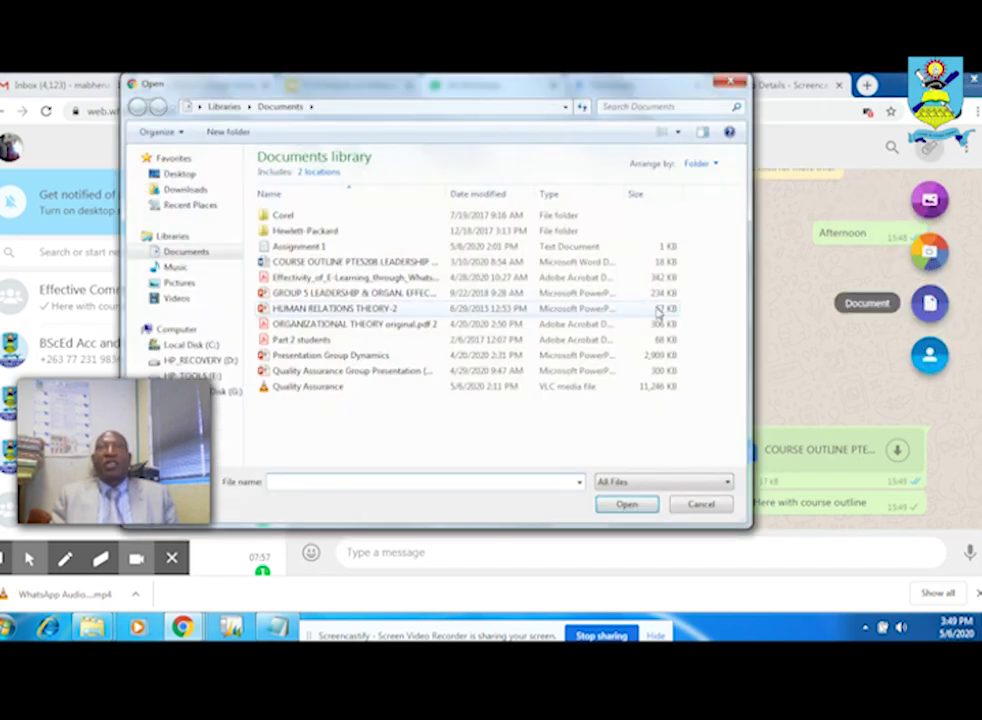
pyautogui.click(321, 310)
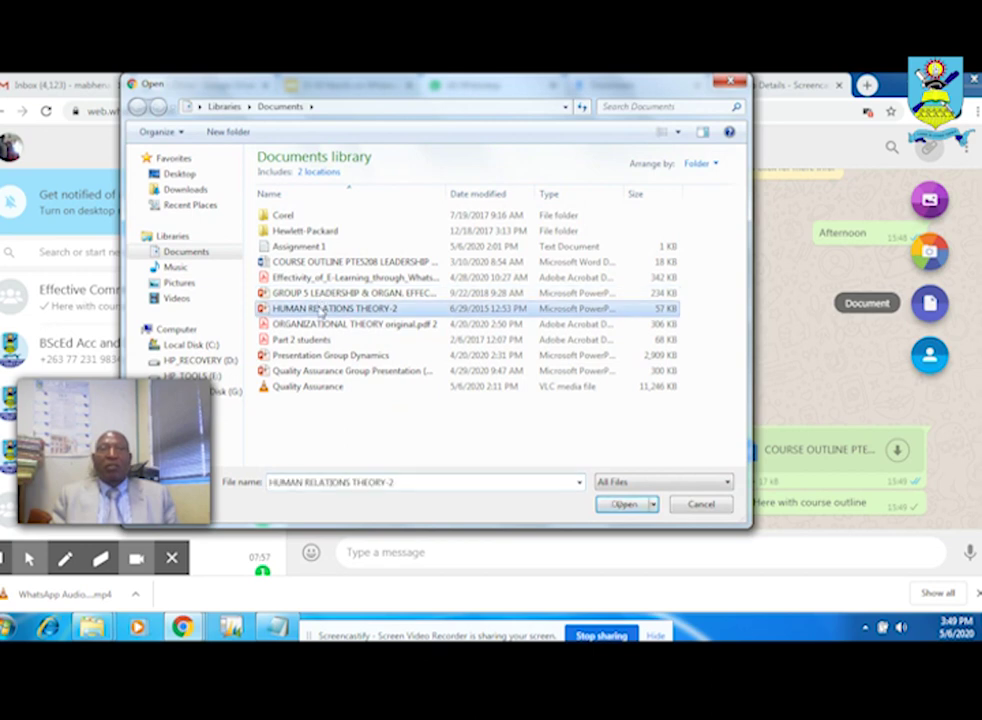
pyautogui.click(607, 507)
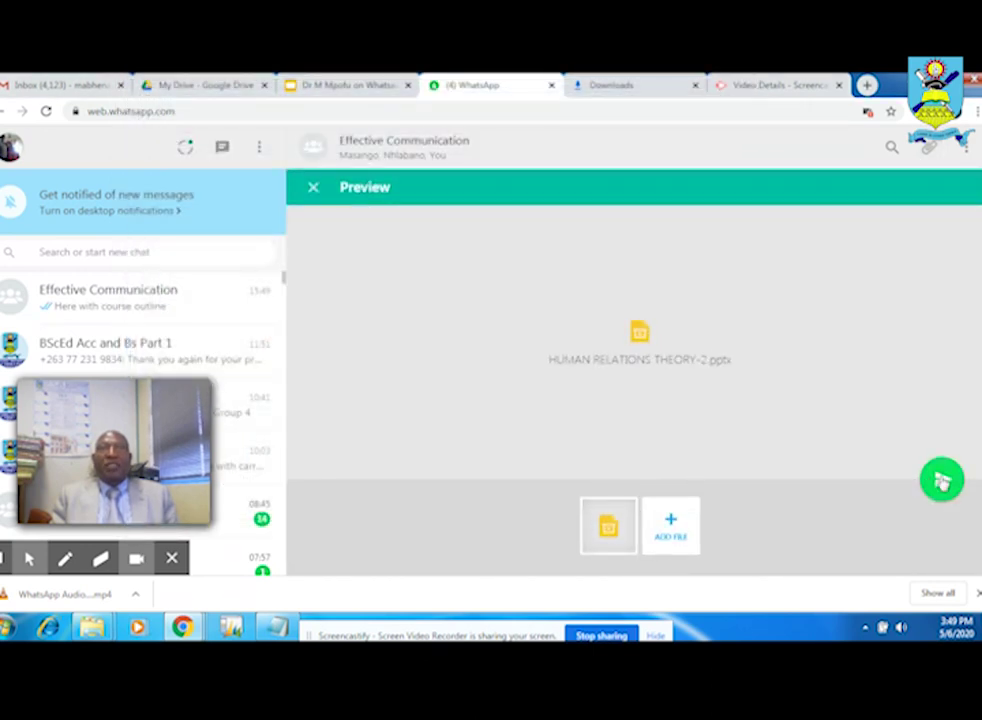
pyautogui.click(940, 478)
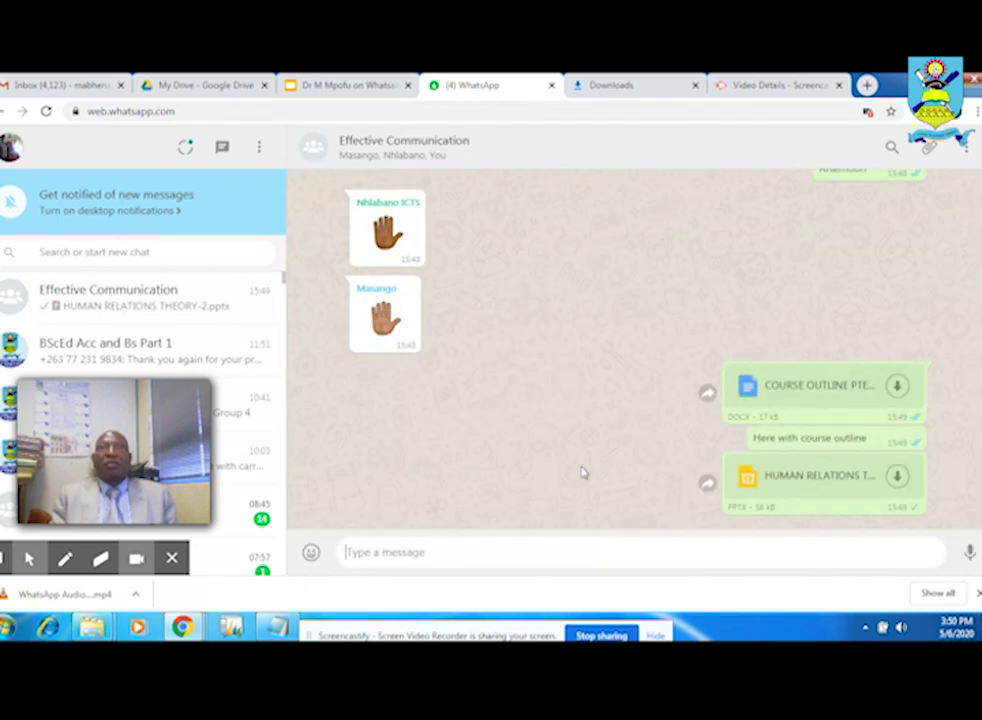
# - Send the pasted group invite link, delete it for everyone, and start drafting the instructions
pyautogui.write('https://chat.whatsapp.com/CB0npqNJwDX1GudJH6ixnT')
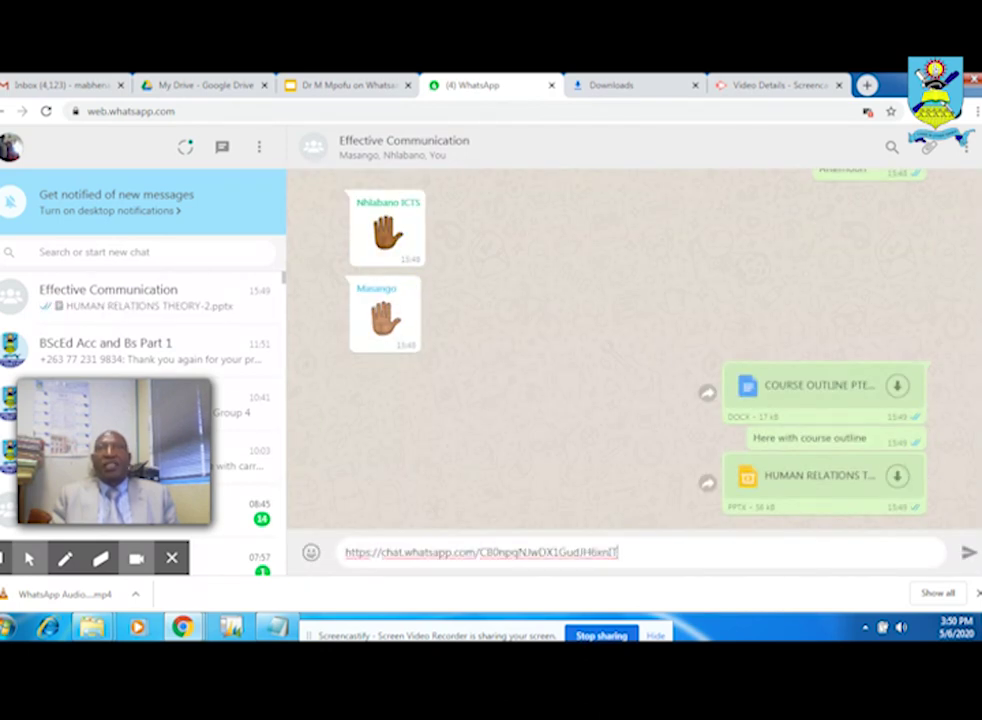
pyautogui.click(968, 558)
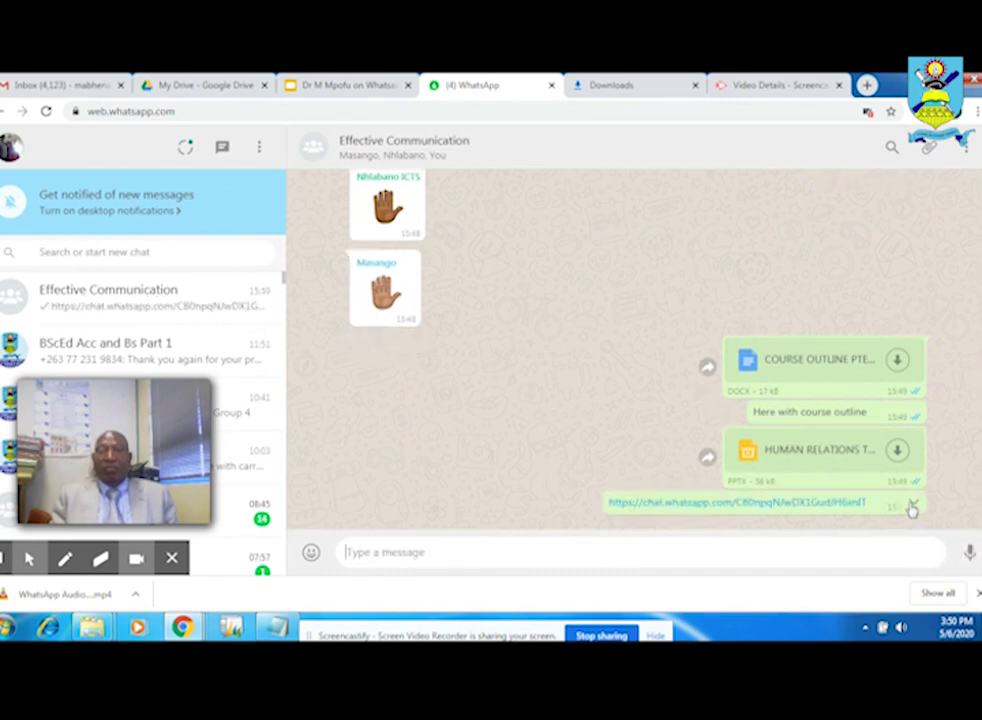
pyautogui.click(912, 507)
pyautogui.click(893, 482)
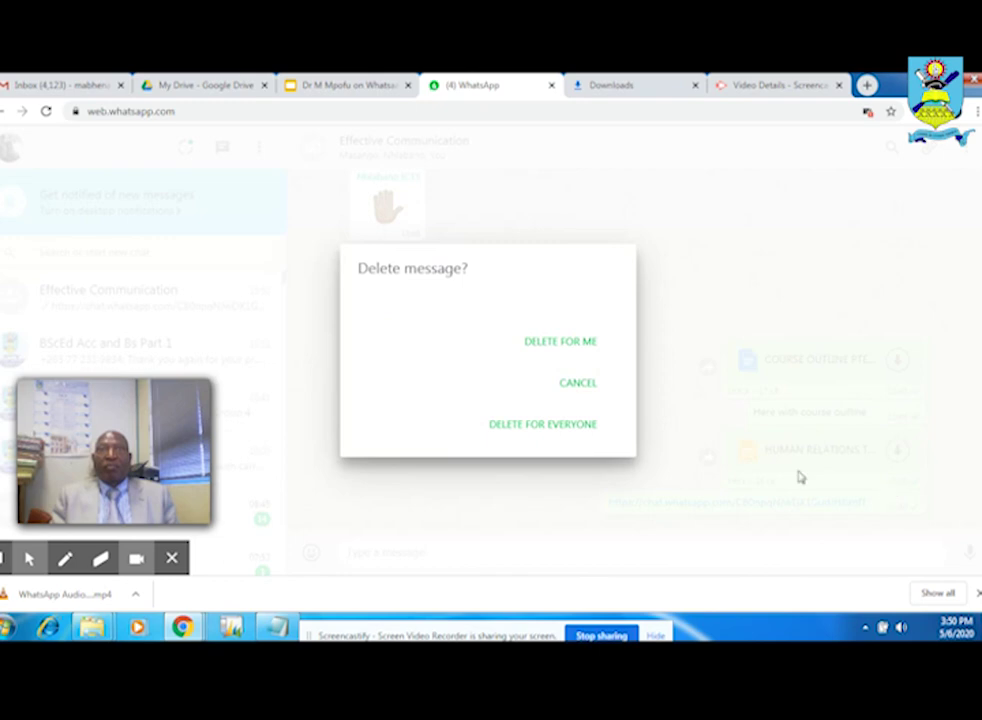
pyautogui.click(590, 425)
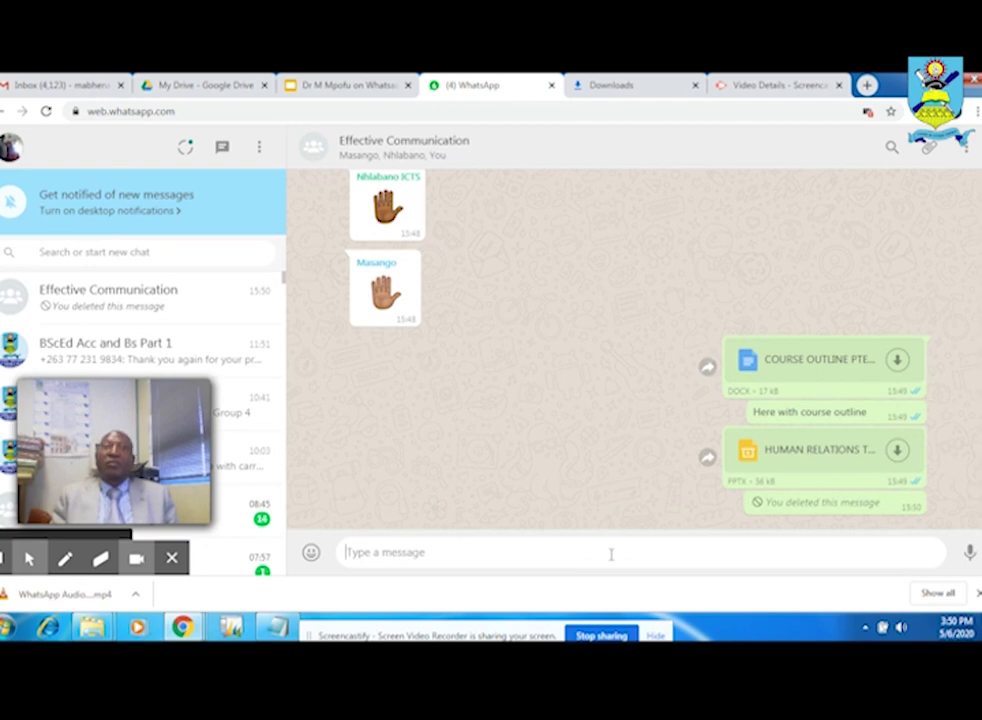
pyautogui.write('Go over the presentation and prepare')
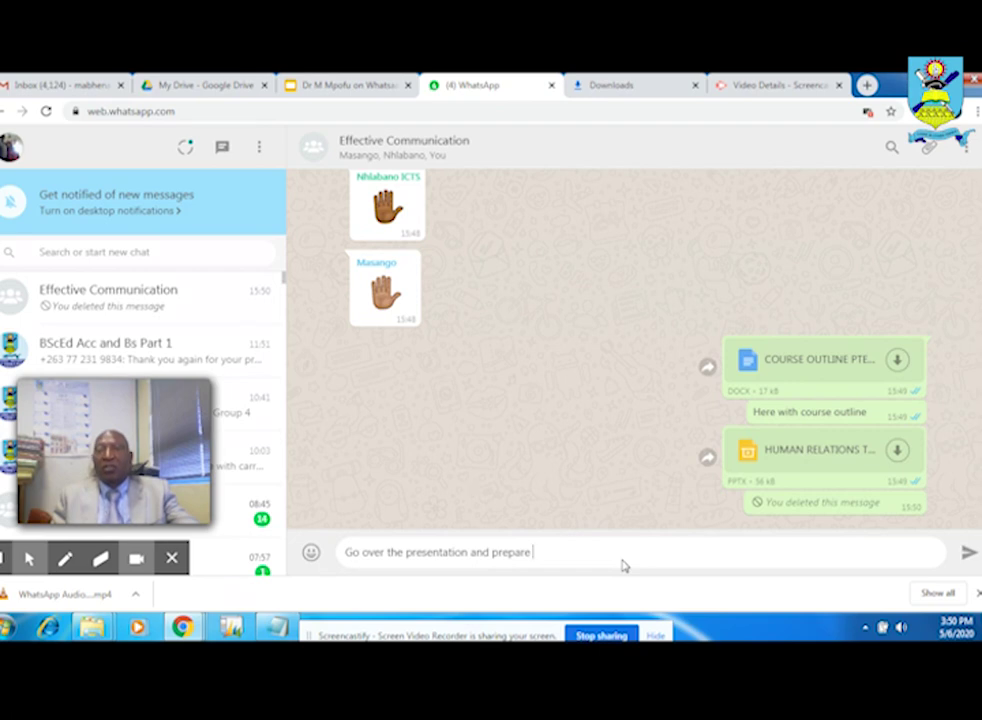
# - Finish and send 'Go over the presentation and prepare for assignments'
pyautogui.write('for')
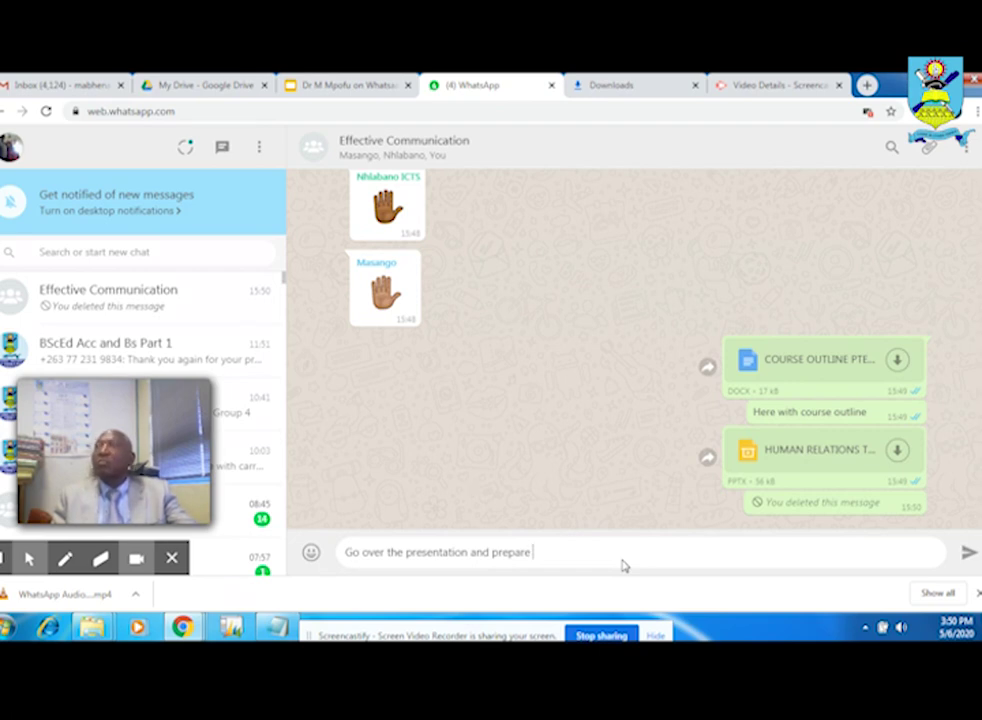
pyautogui.write(' as')
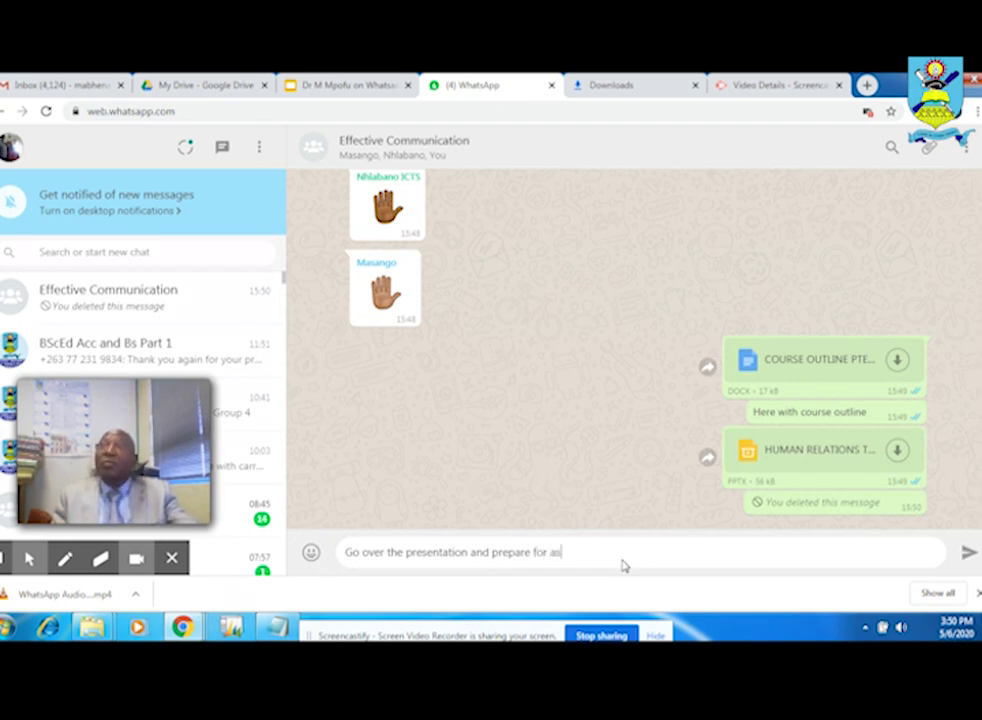
pyautogui.write('signments')
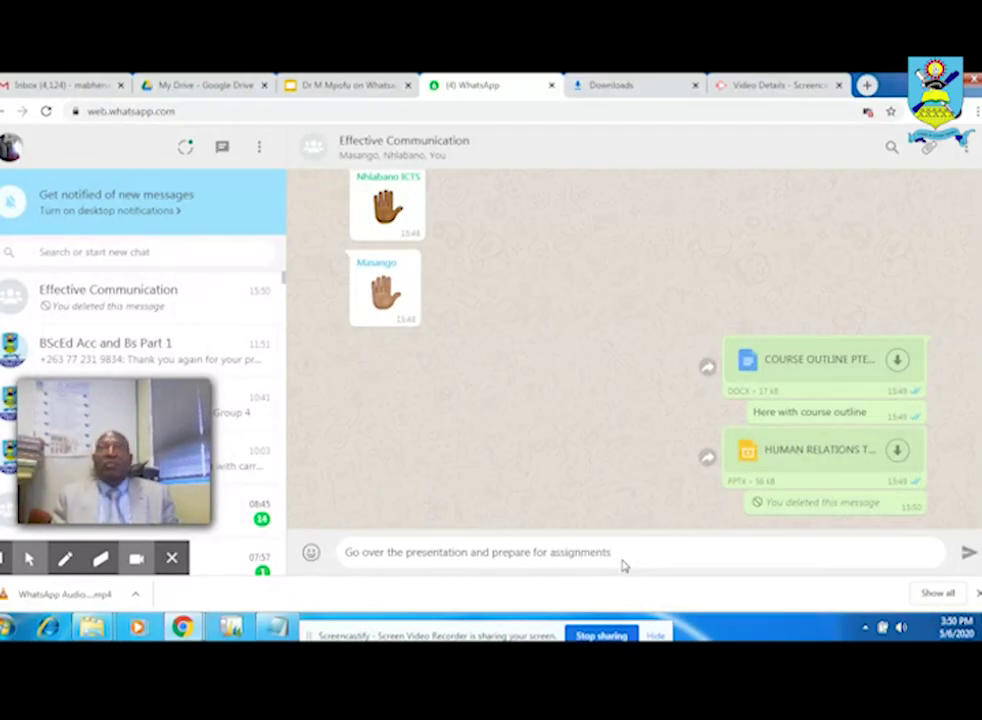
pyautogui.press('Return')
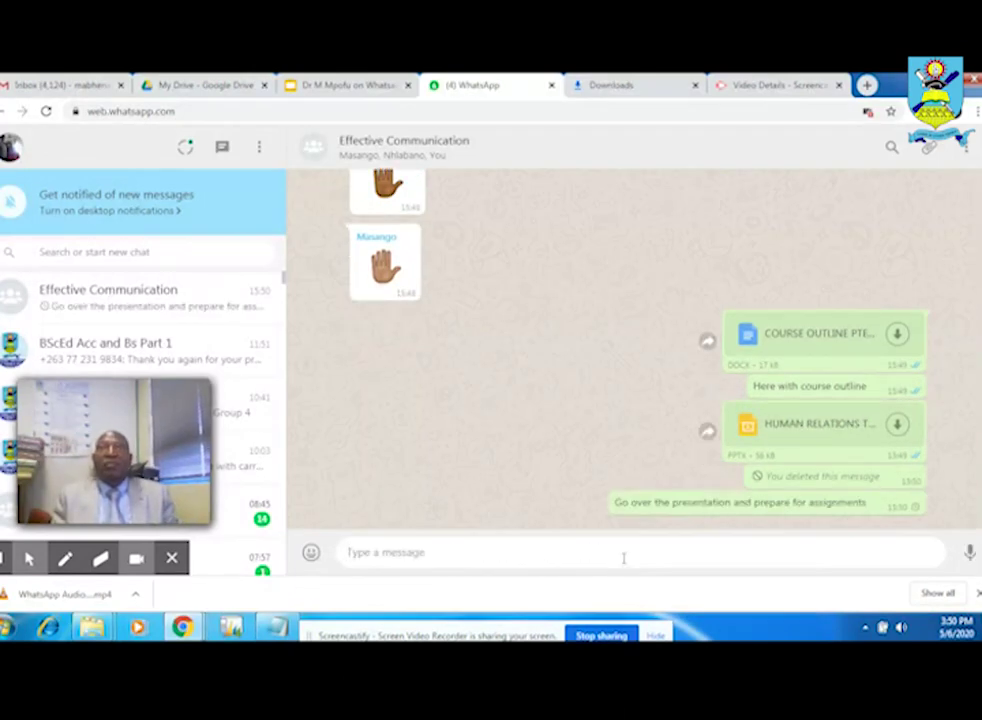
# - Send the Quality Assurance.mp4 video, then start recording a voice note with microphone access allowed
pyautogui.click(929, 147)
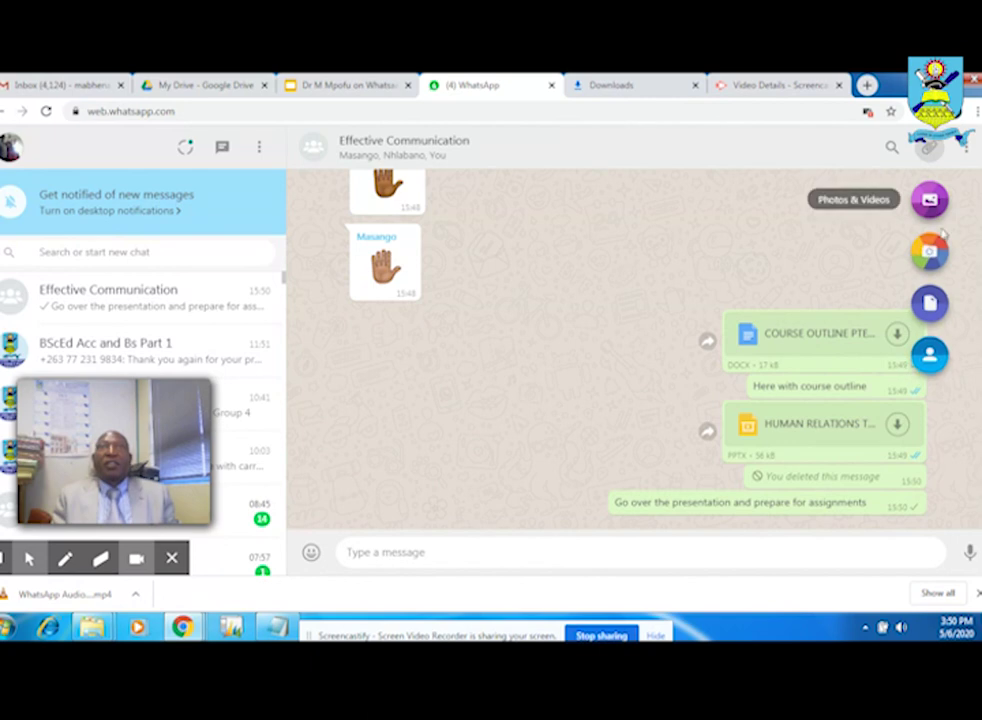
pyautogui.click(929, 303)
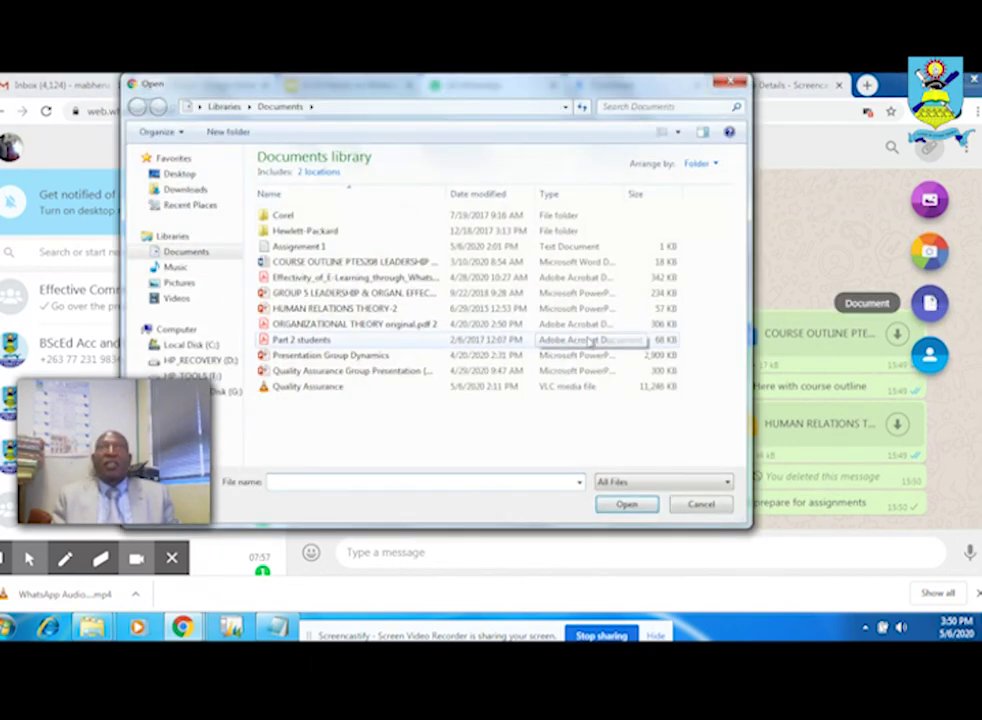
pyautogui.click(312, 388)
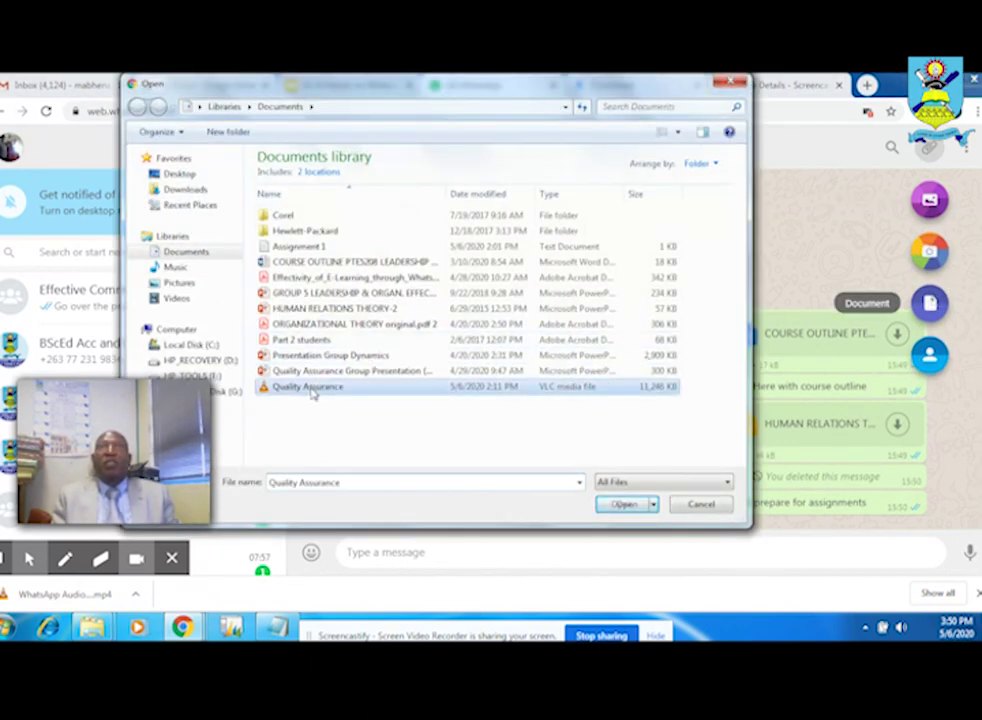
pyautogui.click(620, 505)
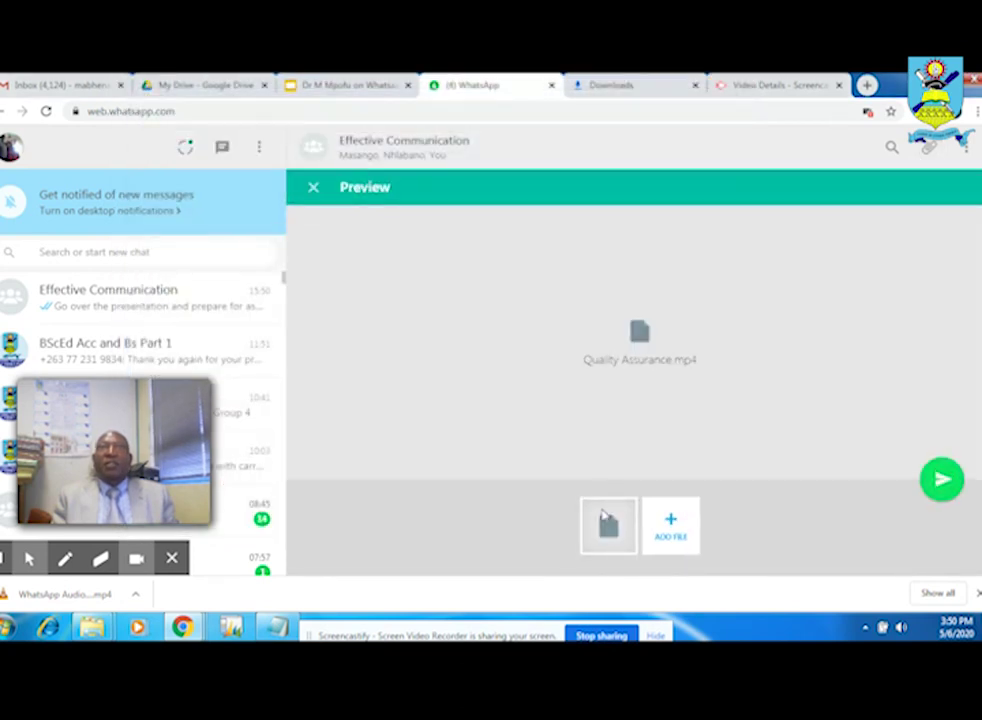
pyautogui.click(942, 481)
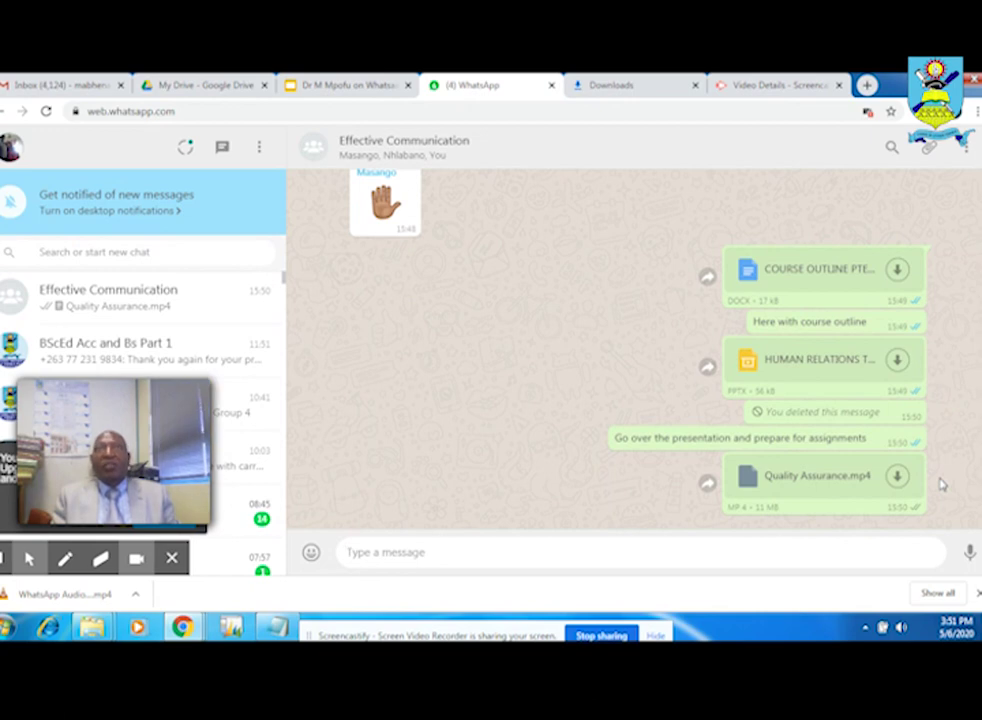
pyautogui.click(969, 552)
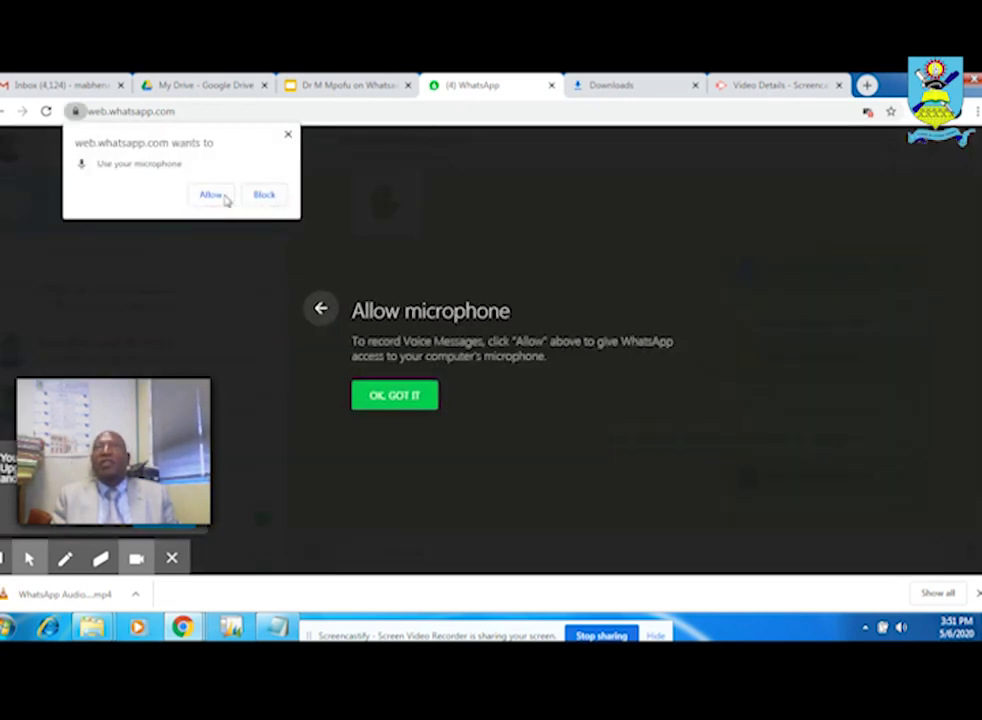
pyautogui.click(224, 199)
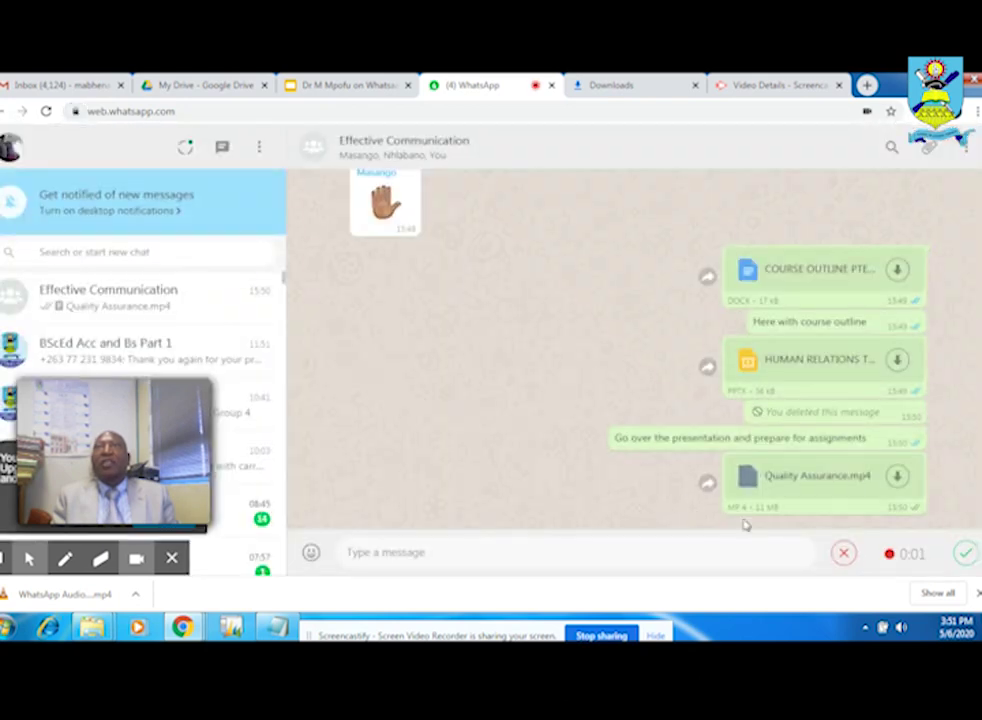